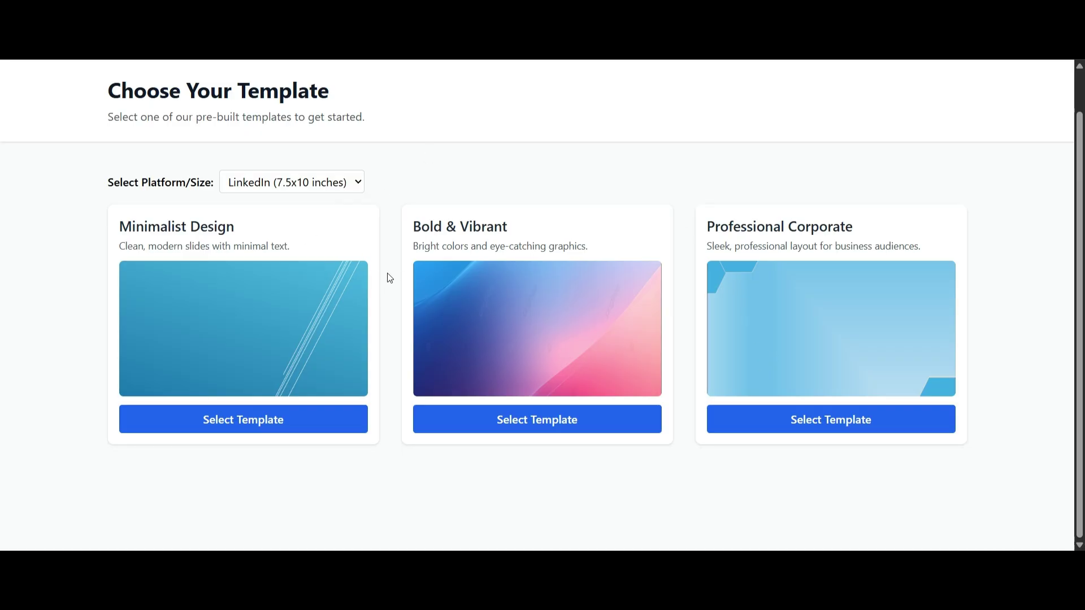
Select the Minimalist Design template with the platform size LinkedIn (7.5x10 inches).
{"action": "scroll", "coordinate": [389, 275], "scroll_direction": "up", "scroll_amount": 1}
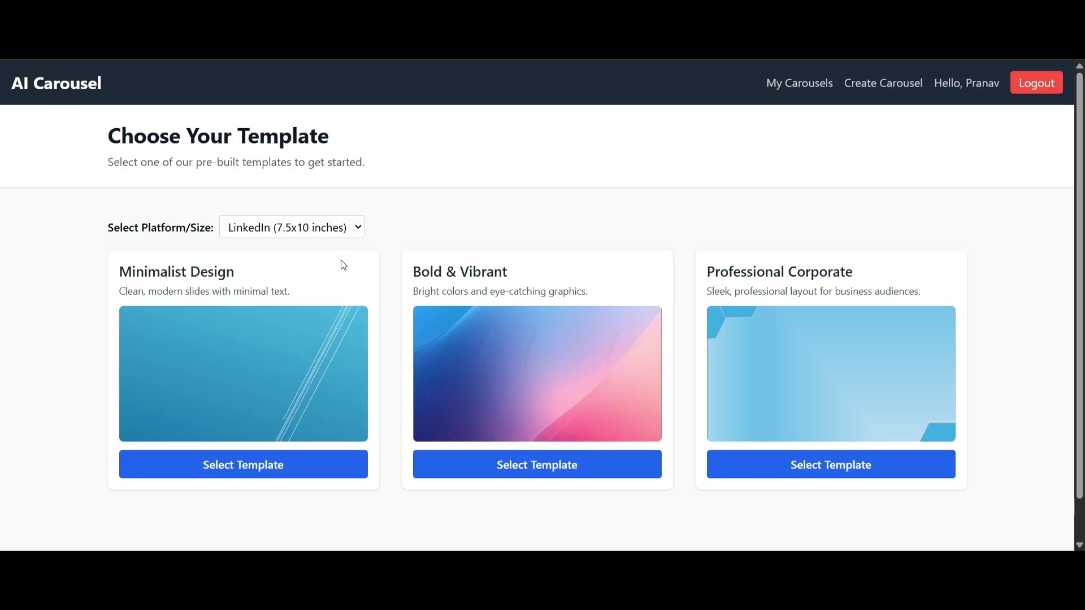
{"action": "key", "text": "Tab"}
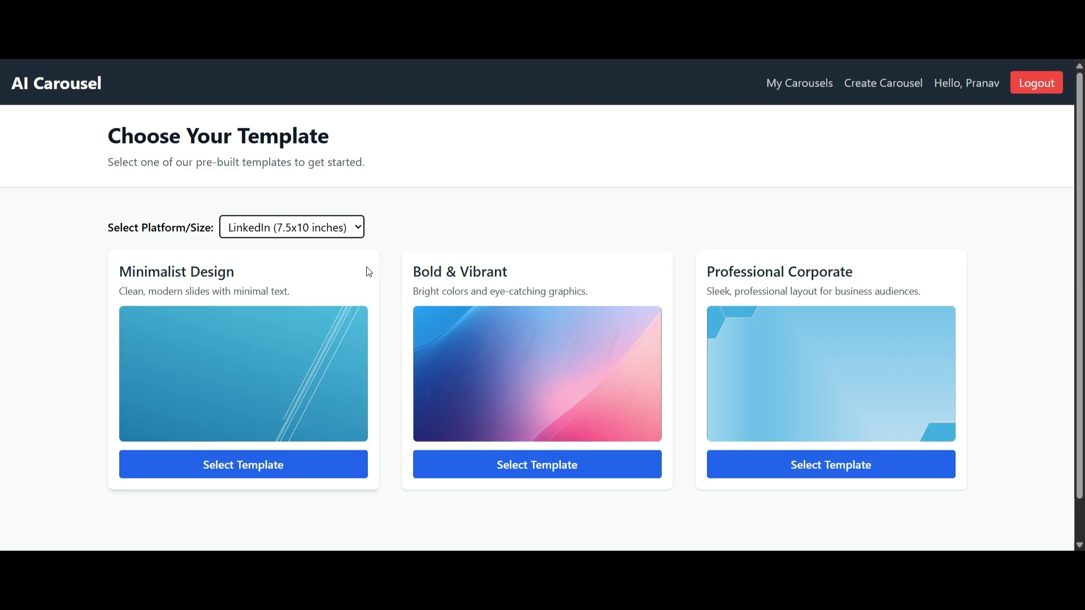
{"action": "scroll", "coordinate": [369, 271], "scroll_direction": "down", "scroll_amount": 1}
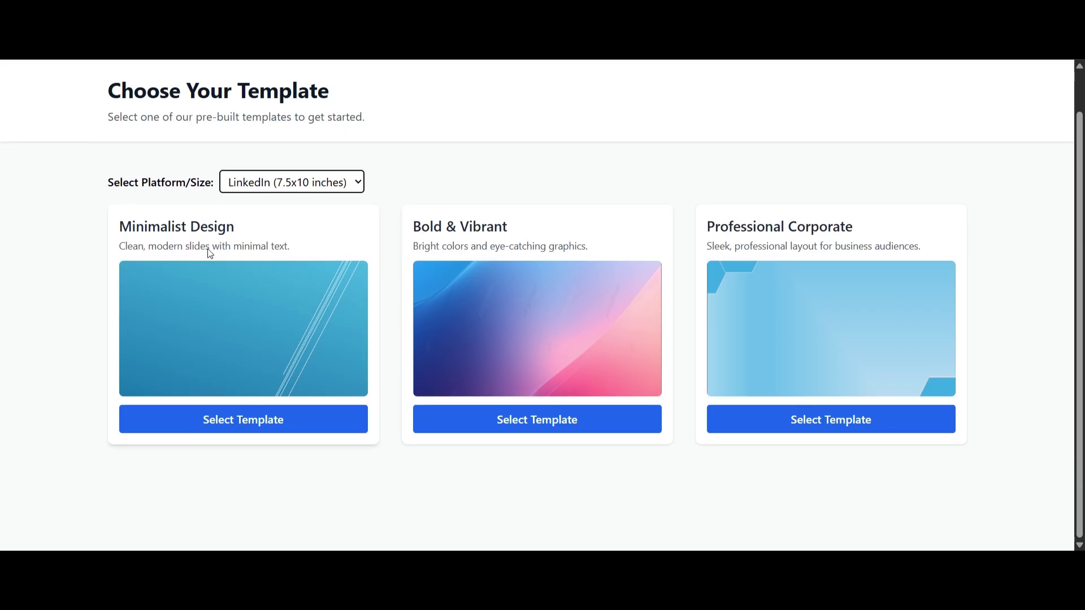
{"action": "left_click", "coordinate": [251, 428]}
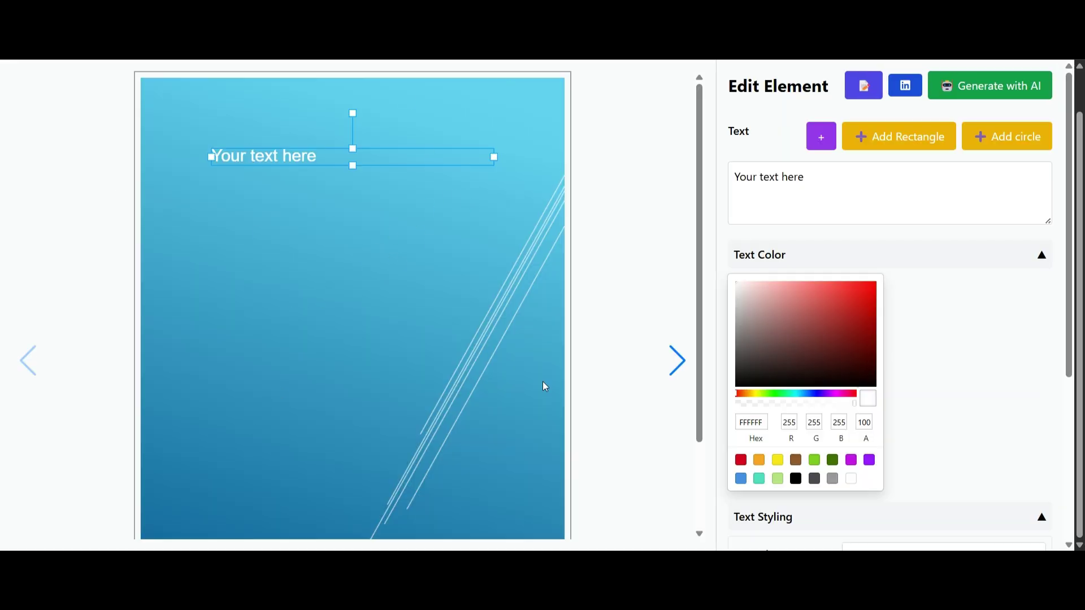
Move the first slide's placeholder text slightly down and to the left, and narrow its text box from the right side.
{"action": "scroll", "coordinate": [628, 378], "scroll_direction": "up", "scroll_amount": 1}
{"action": "scroll", "coordinate": [628, 376], "scroll_direction": "down", "scroll_amount": 1}
{"action": "scroll", "coordinate": [629, 377], "scroll_direction": "up", "scroll_amount": 2}
{"action": "scroll", "coordinate": [628, 376], "scroll_direction": "down", "scroll_amount": 1}
{"action": "scroll", "coordinate": [637, 311], "scroll_direction": "up", "scroll_amount": 1}
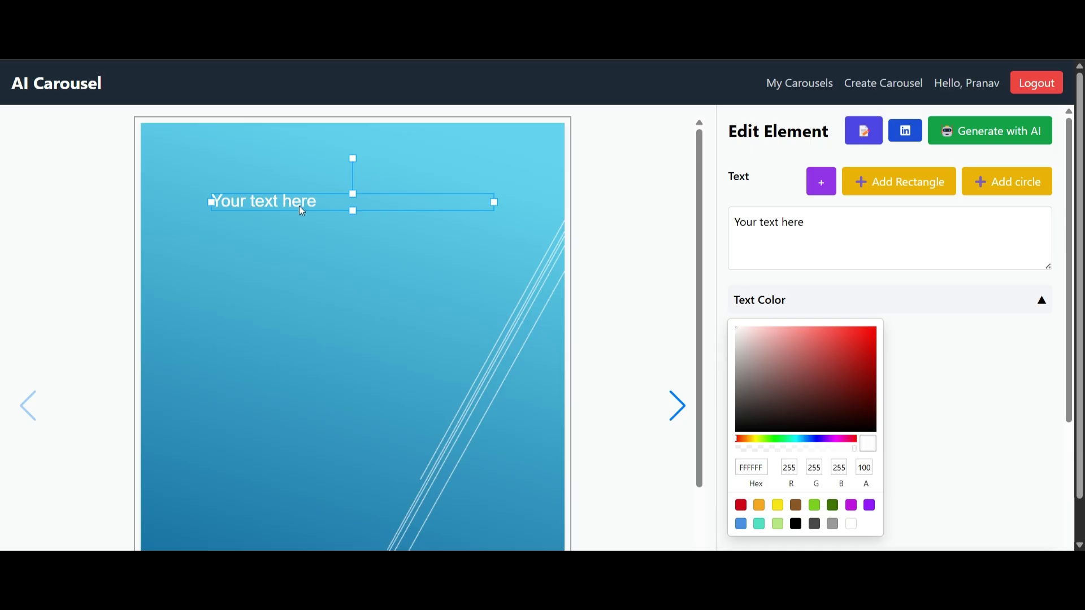
{"action": "mouse_move", "coordinate": [300, 207]}
{"action": "left_mouse_down"}
{"action": "mouse_move", "coordinate": [327, 250]}
{"action": "mouse_move", "coordinate": [306, 207]}
{"action": "mouse_move", "coordinate": [288, 214]}
{"action": "left_mouse_up"}
{"action": "left_click_drag", "start_coordinate": [483, 210], "coordinate": [425, 213]}
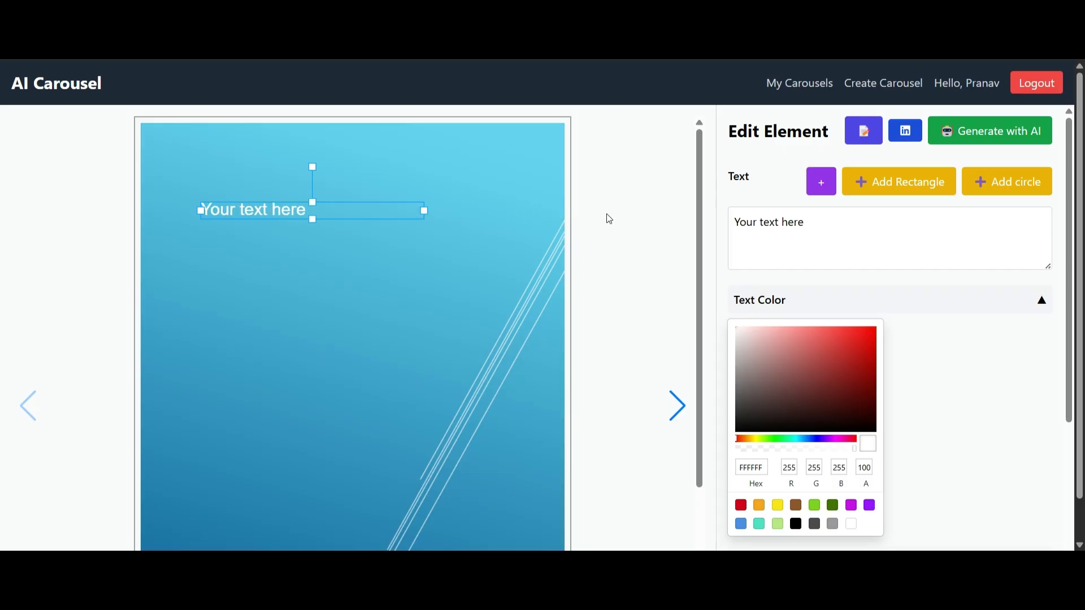
Change the placeholder text to "Your text here 2" and color it red (RGB 199, 27, 27).
{"action": "left_click", "coordinate": [823, 226]}
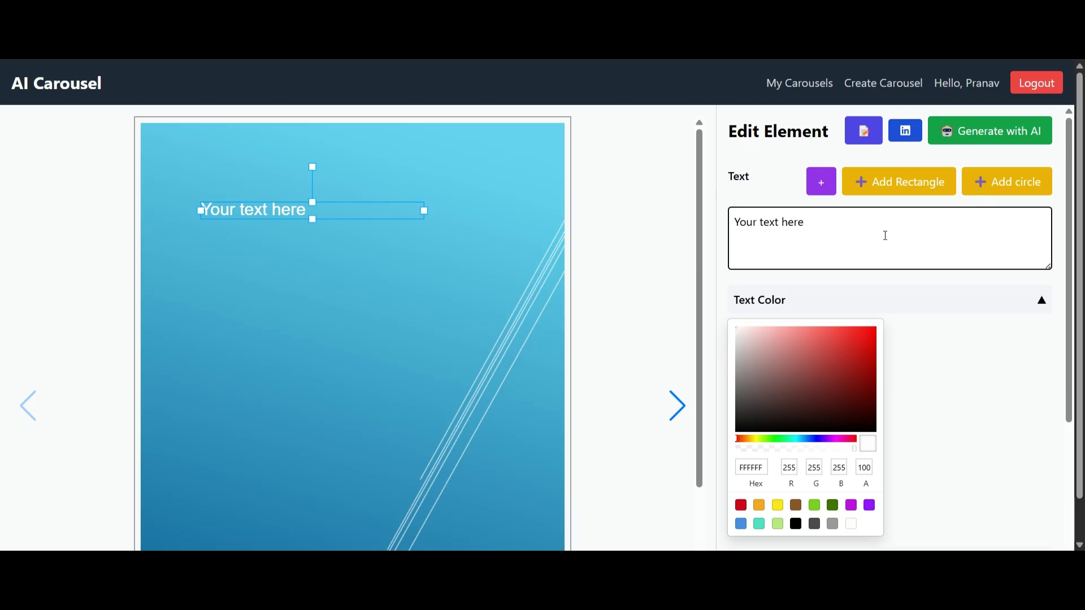
{"action": "type", "text": "2"}
{"action": "left_click", "coordinate": [846, 353]}
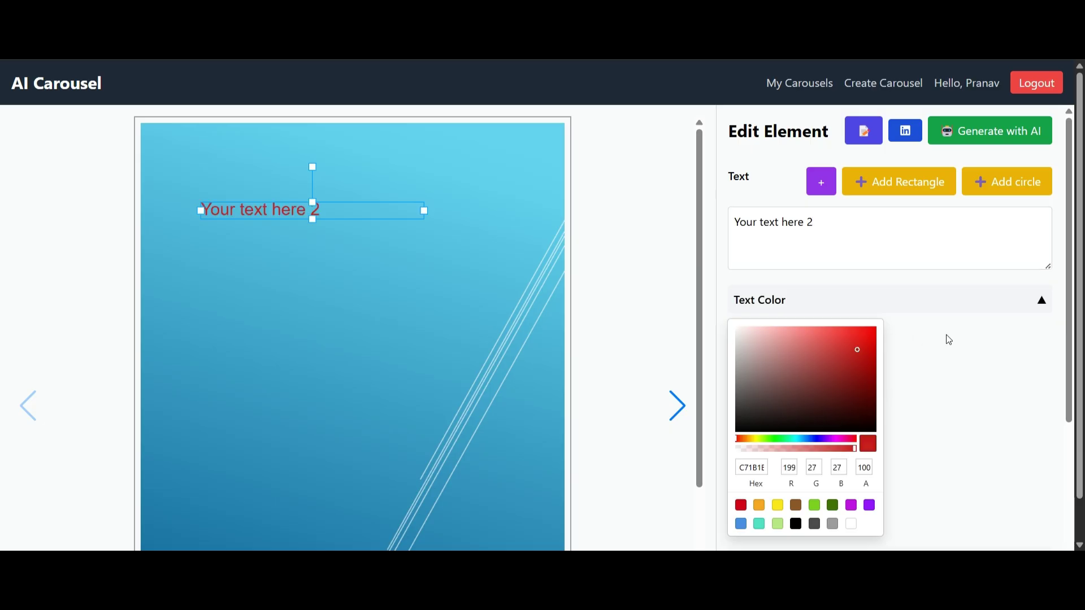
{"action": "left_click", "coordinate": [955, 308]}
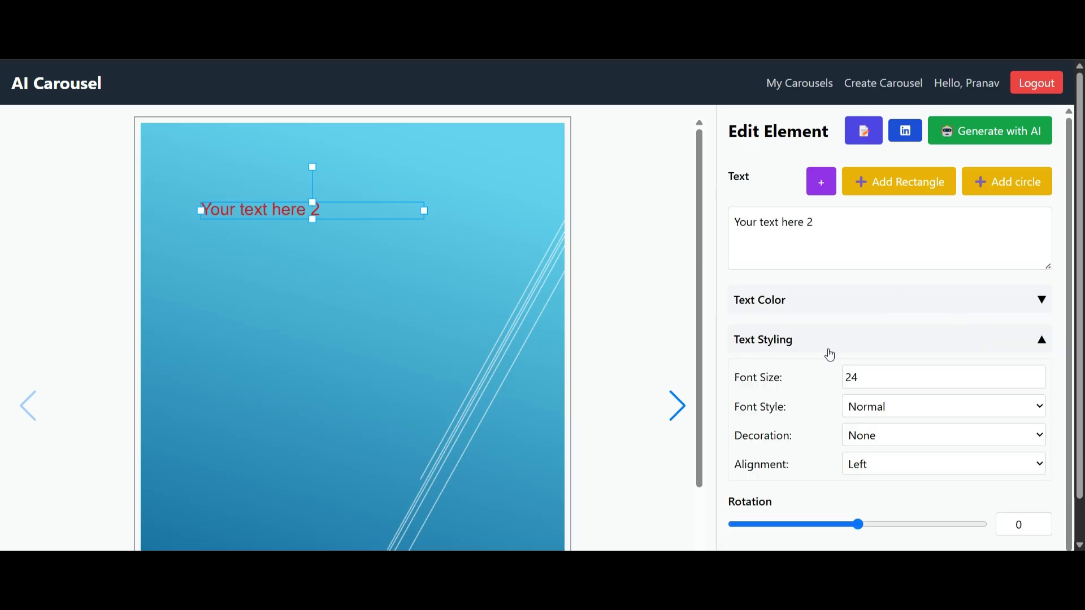
Set the text's font size to 32 and center its alignment.
{"action": "double_click", "coordinate": [873, 380]}
{"action": "type", "text": "32"}
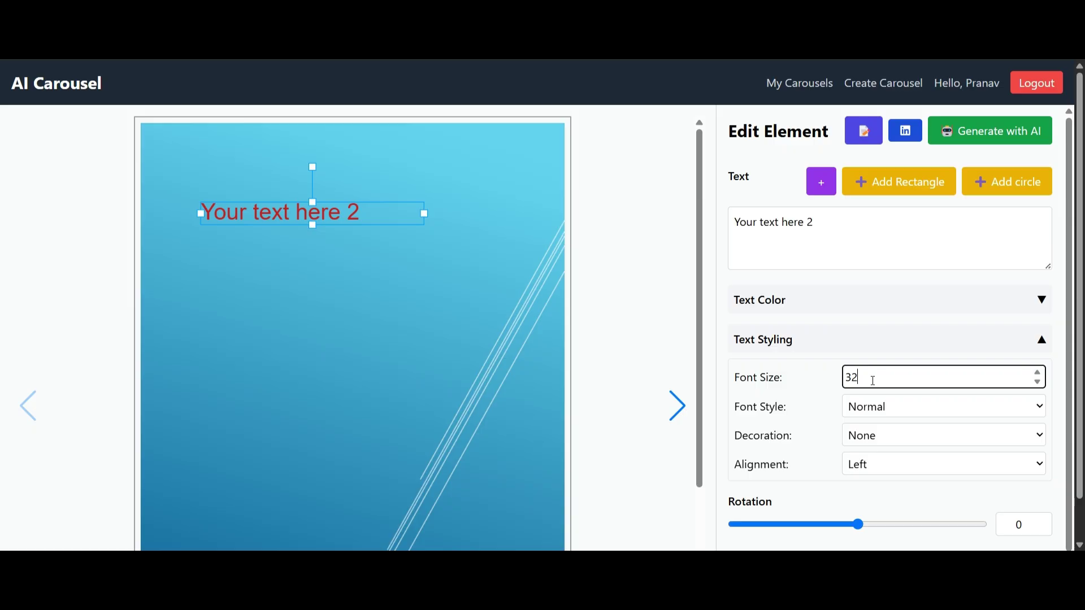
{"action": "left_click", "coordinate": [893, 449]}
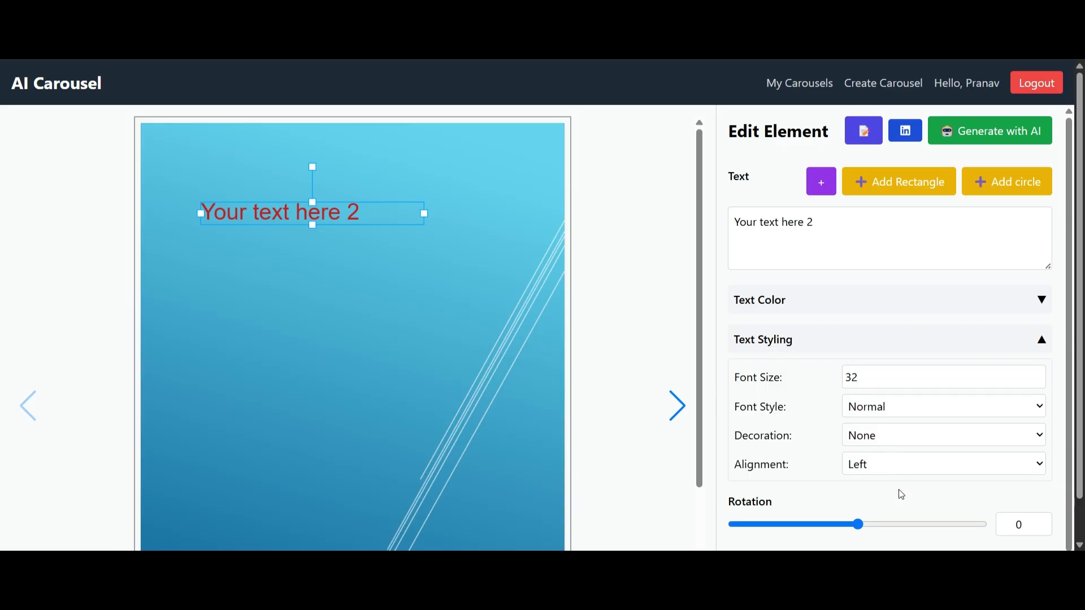
{"action": "left_click", "coordinate": [910, 418]}
{"action": "left_click", "coordinate": [916, 466]}
{"action": "left_click", "coordinate": [898, 412]}
{"action": "left_click", "coordinate": [924, 432]}
{"action": "left_click", "coordinate": [893, 502]}
{"action": "left_click", "coordinate": [906, 460]}
{"action": "left_click", "coordinate": [888, 340]}
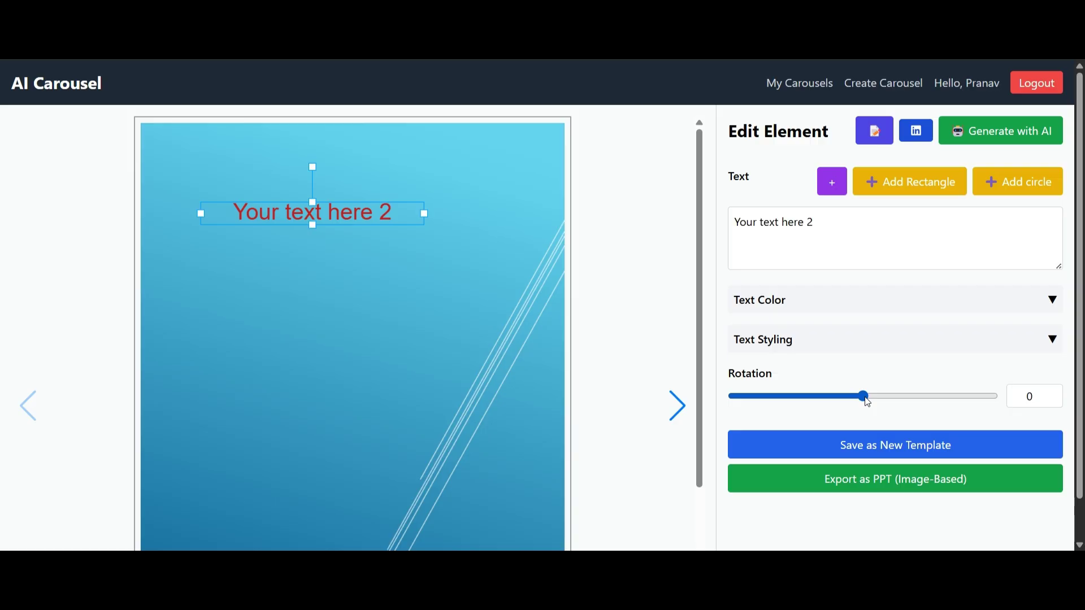
Rotate the text clockwise to about 8 degrees and move it further down and right on the slide.
{"action": "left_click_drag", "start_coordinate": [863, 396], "coordinate": [864, 396]}
{"action": "left_click", "coordinate": [1052, 393]}
{"action": "left_click", "coordinate": [1052, 393]}
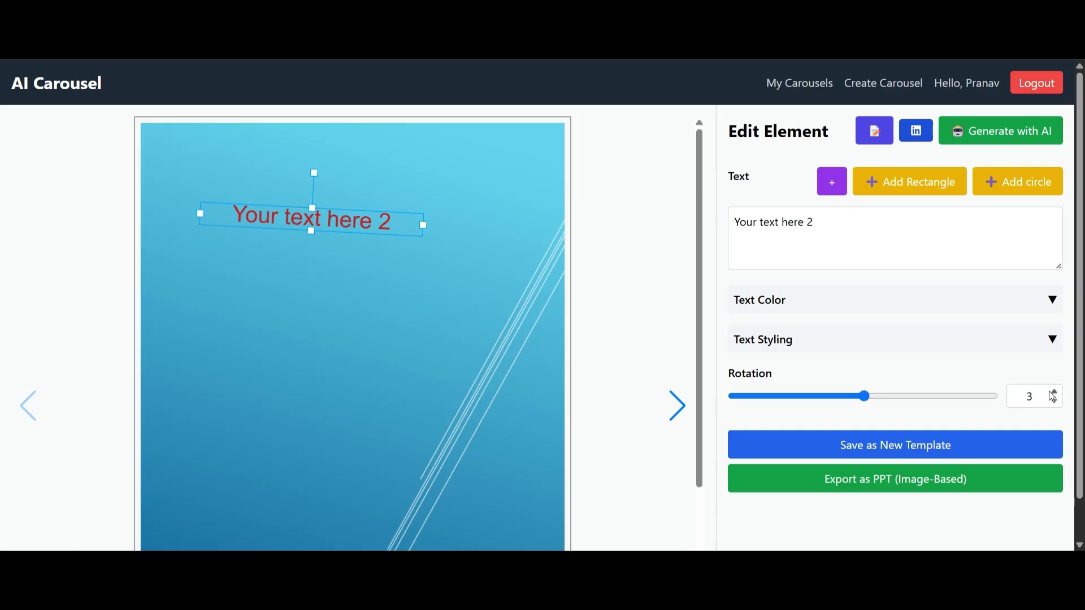
{"action": "scroll", "coordinate": [1052, 397], "scroll_direction": "down", "scroll_amount": 1}
{"action": "left_click", "coordinate": [1033, 396]}
{"action": "key", "text": "Down"}
{"action": "key", "text": "Down"}
{"action": "key", "text": "Down"}
{"action": "left_click", "coordinate": [312, 120]}
{"action": "mouse_move", "coordinate": [312, 120]}
{"action": "left_mouse_down"}
{"action": "mouse_move", "coordinate": [380, 145]}
{"action": "mouse_move", "coordinate": [303, 121]}
{"action": "mouse_move", "coordinate": [319, 122]}
{"action": "left_mouse_up"}
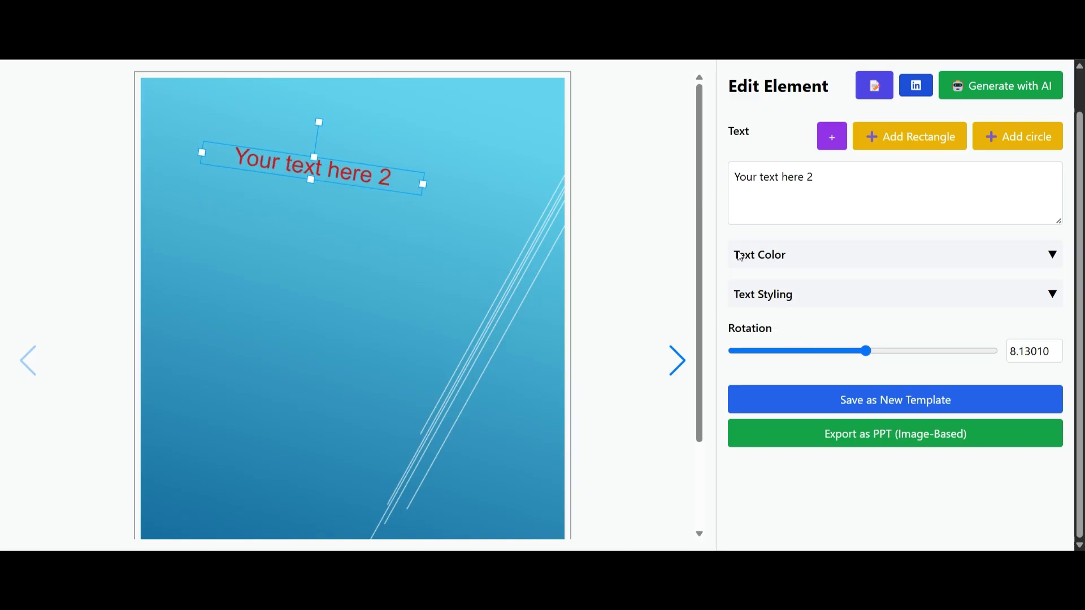
{"action": "left_click_drag", "start_coordinate": [337, 181], "coordinate": [377, 219]}
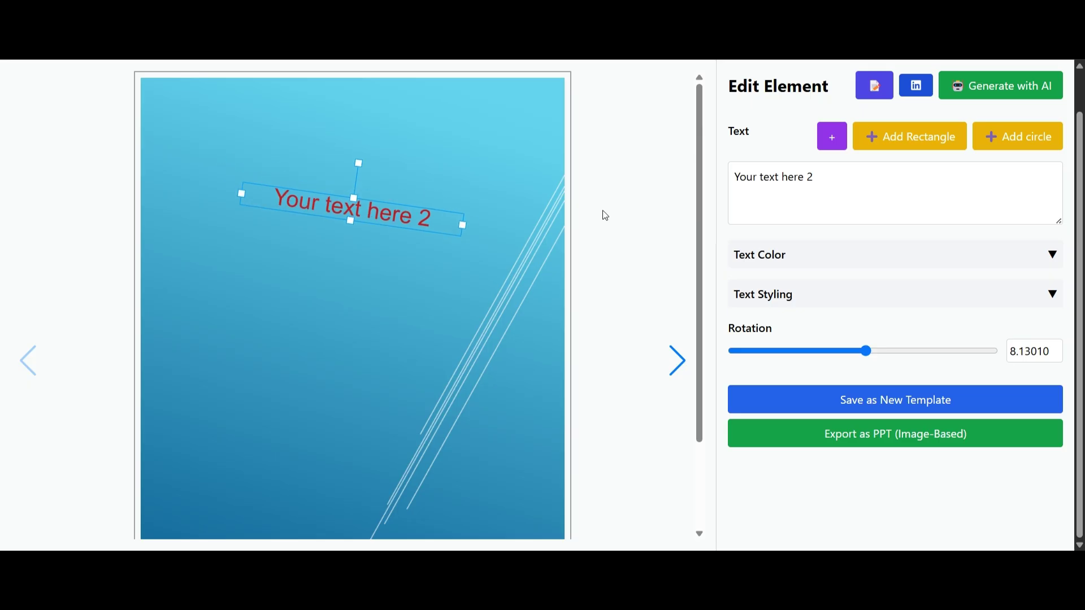
Add a rectangle to the slide and place it below the text.
{"action": "scroll", "coordinate": [602, 209], "scroll_direction": "up", "scroll_amount": 1}
{"action": "scroll", "coordinate": [616, 236], "scroll_direction": "down", "scroll_amount": 1}
{"action": "scroll", "coordinate": [599, 226], "scroll_direction": "up", "scroll_amount": 1}
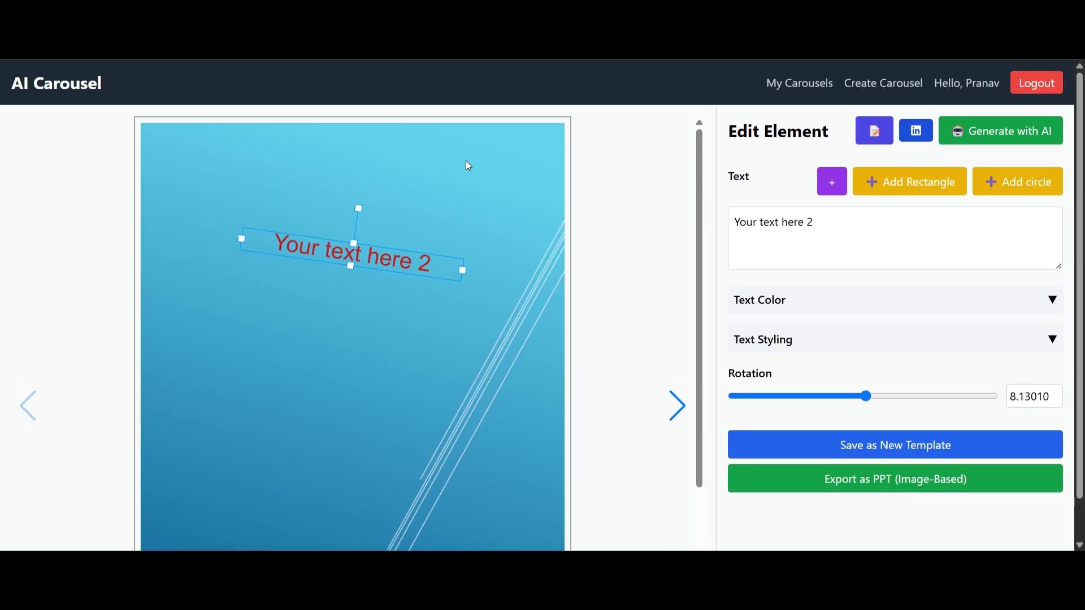
{"action": "left_click", "coordinate": [930, 188]}
{"action": "left_click_drag", "start_coordinate": [267, 223], "coordinate": [330, 358]}
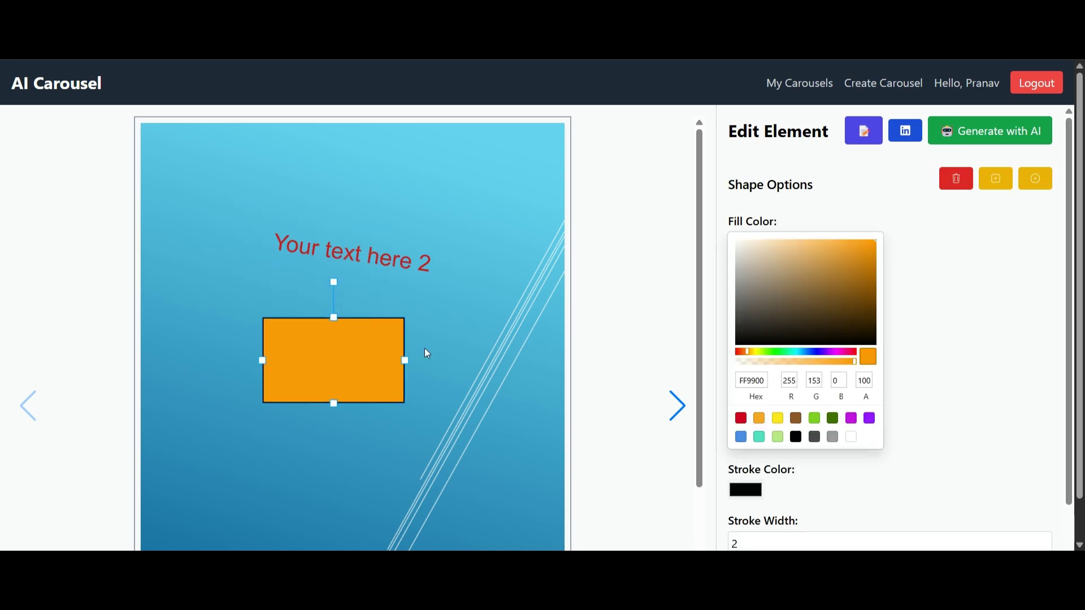
Set the rectangle's fill color to a muted blue (RGB 118, 140, 195).
{"action": "left_click", "coordinate": [849, 260]}
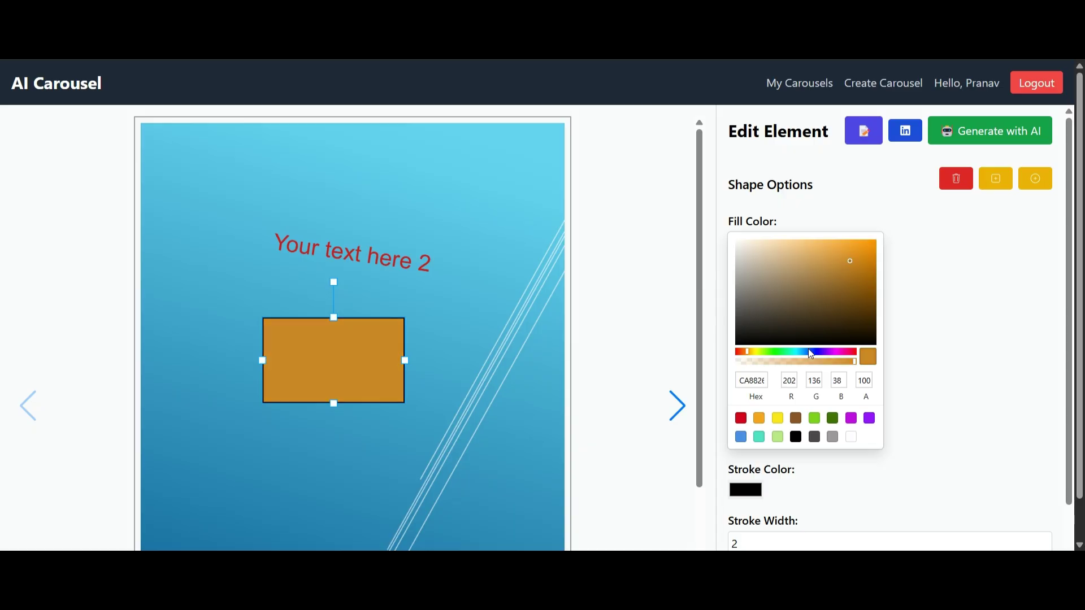
{"action": "left_click", "coordinate": [810, 351]}
{"action": "left_click", "coordinate": [846, 250]}
{"action": "left_click", "coordinate": [778, 267]}
{"action": "left_click", "coordinate": [791, 265]}
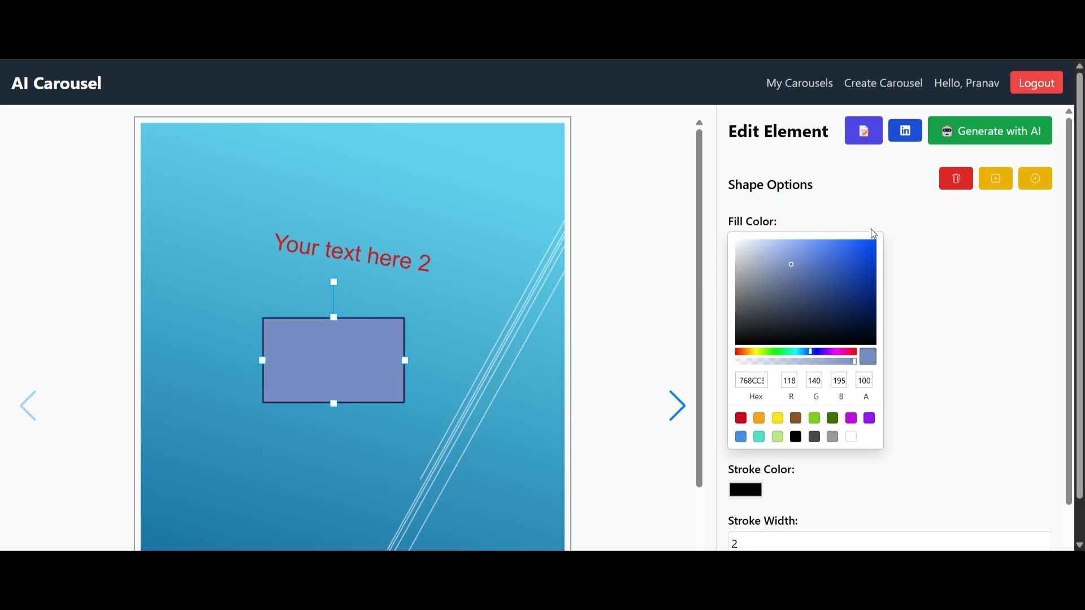
Set the rectangle's stroke color to red and its stroke width to 0.
{"action": "scroll", "coordinate": [876, 416], "scroll_direction": "down", "scroll_amount": 2}
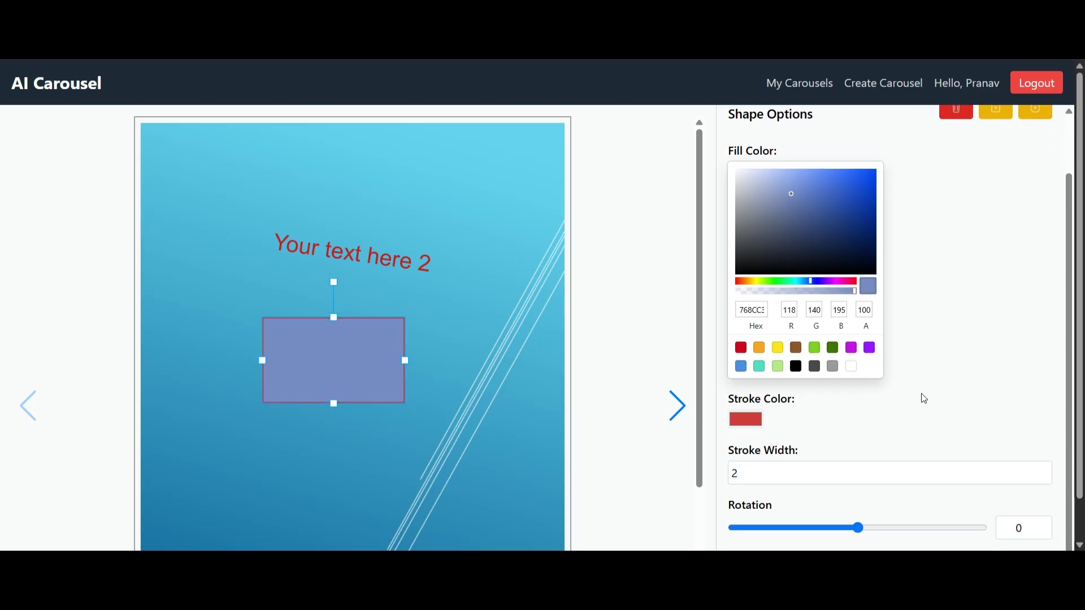
{"action": "left_click", "coordinate": [765, 477]}
{"action": "key", "text": "BackSpace"}
{"action": "type", "text": "3"}
{"action": "scroll", "coordinate": [766, 481], "scroll_direction": "up", "scroll_amount": 2}
{"action": "scroll", "coordinate": [767, 481], "scroll_direction": "down", "scroll_amount": 2}
{"action": "key", "text": "BackSpace"}
{"action": "type", "text": "0"}
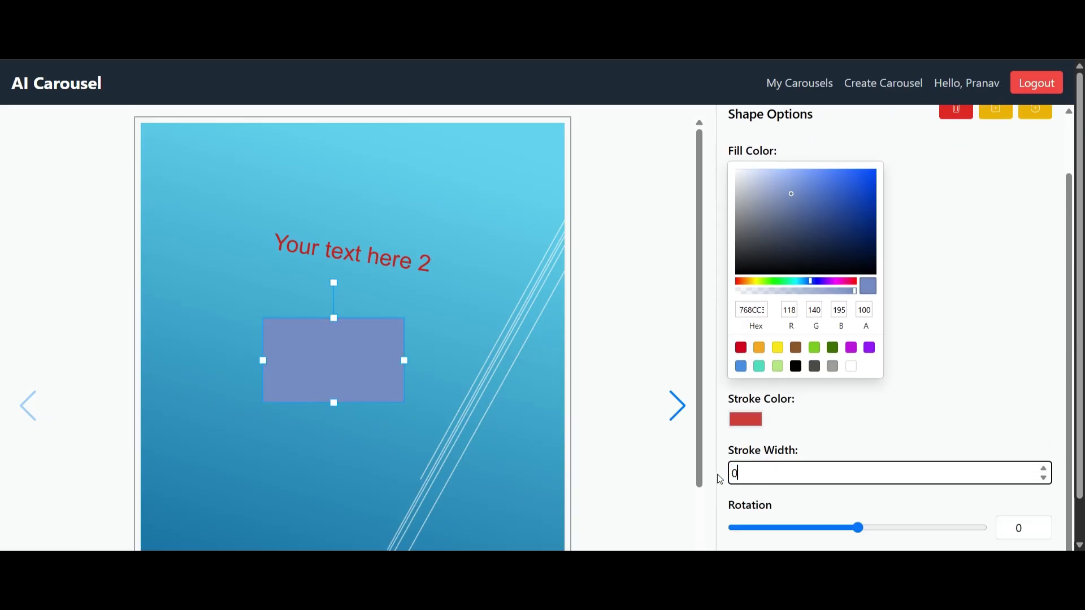
{"action": "left_click", "coordinate": [814, 424]}
Rotate the rectangle clockwise to about 43 degrees and shift it slightly down and to the right.
{"action": "scroll", "coordinate": [846, 420], "scroll_direction": "down", "scroll_amount": 1}
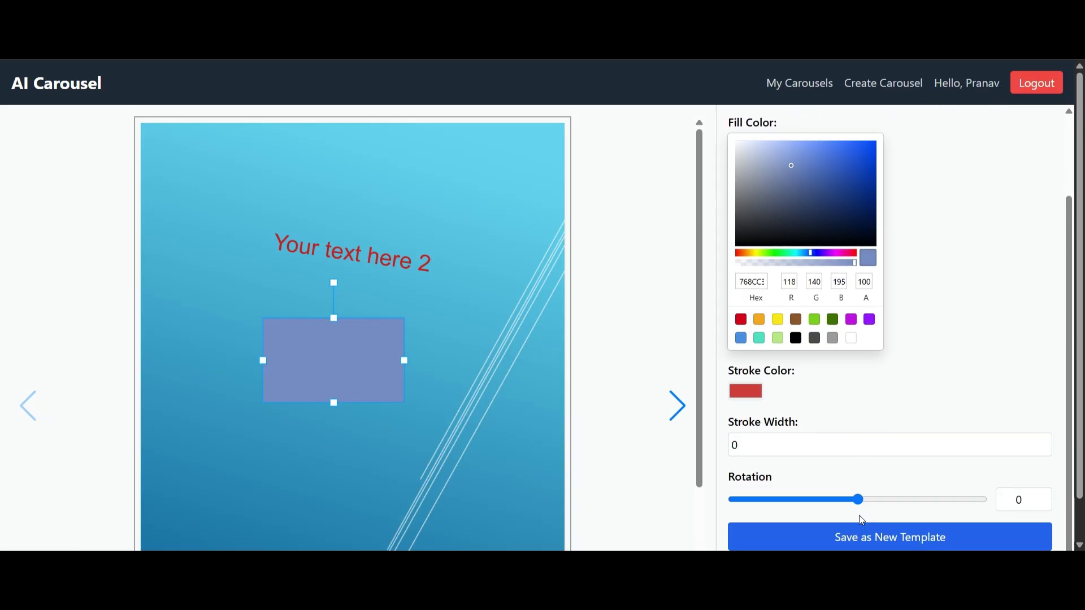
{"action": "left_click_drag", "start_coordinate": [334, 282], "coordinate": [357, 352]}
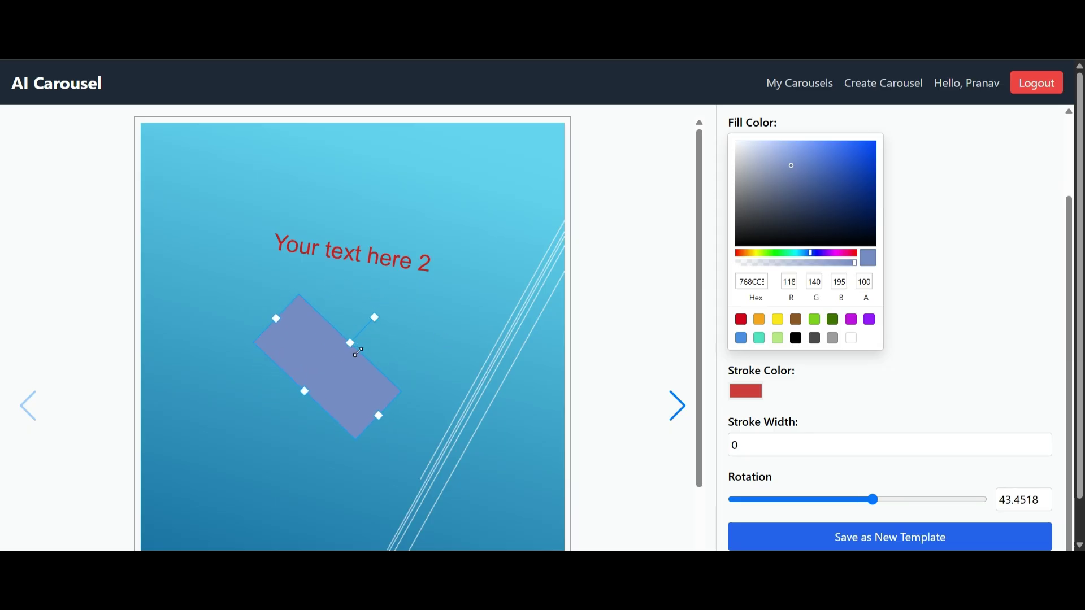
{"action": "scroll", "coordinate": [678, 350], "scroll_direction": "down", "scroll_amount": 1}
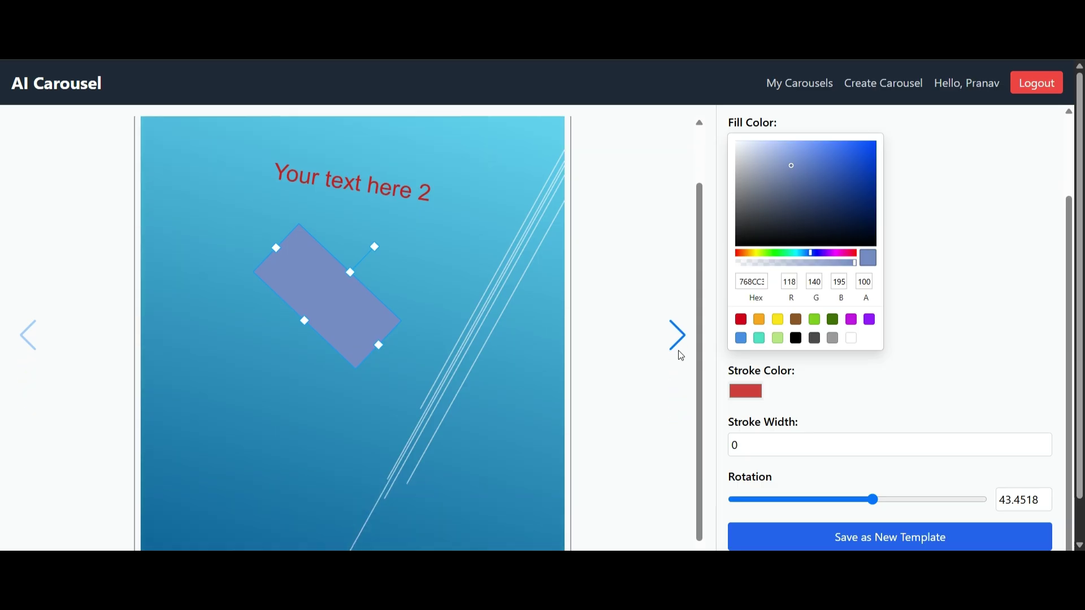
{"action": "scroll", "coordinate": [678, 351], "scroll_direction": "up", "scroll_amount": 1}
{"action": "scroll", "coordinate": [989, 361], "scroll_direction": "up", "scroll_amount": 2}
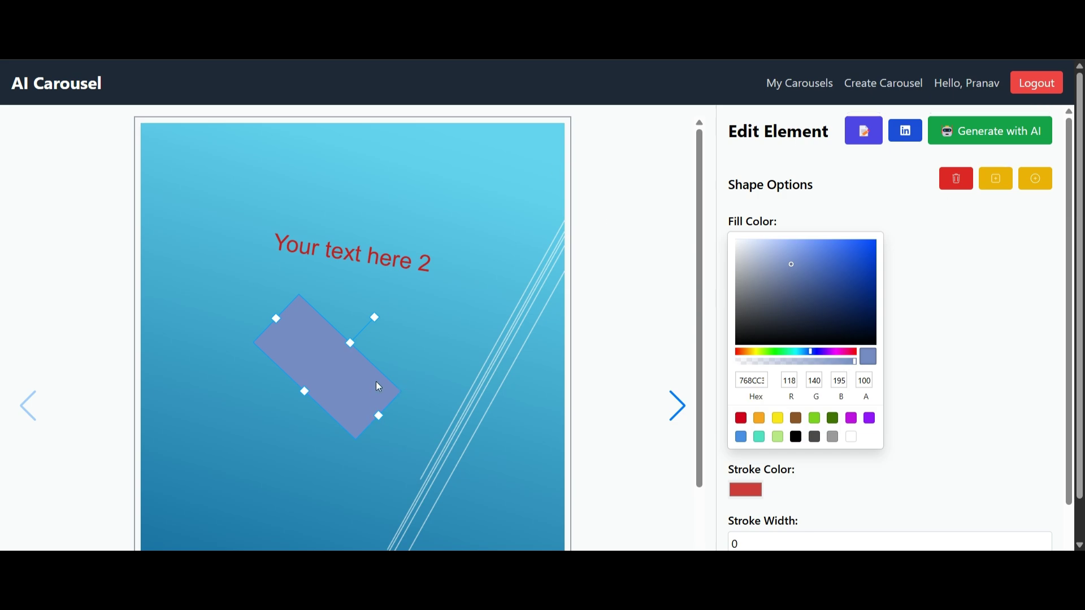
{"action": "left_click_drag", "start_coordinate": [323, 373], "coordinate": [343, 387]}
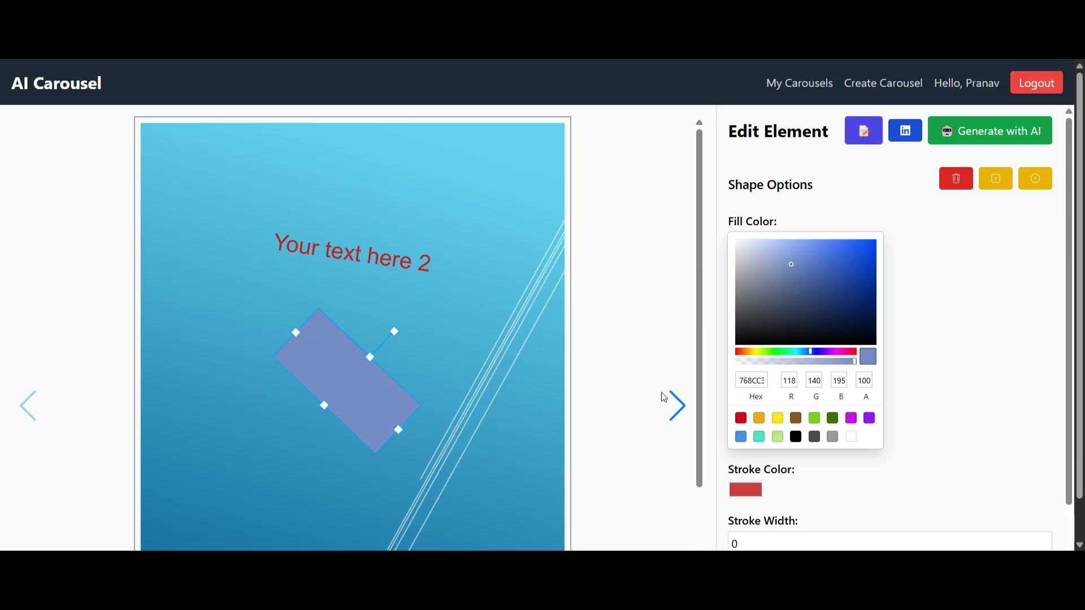
View the carousel's second slide and return to the first one.
{"action": "left_click", "coordinate": [676, 405]}
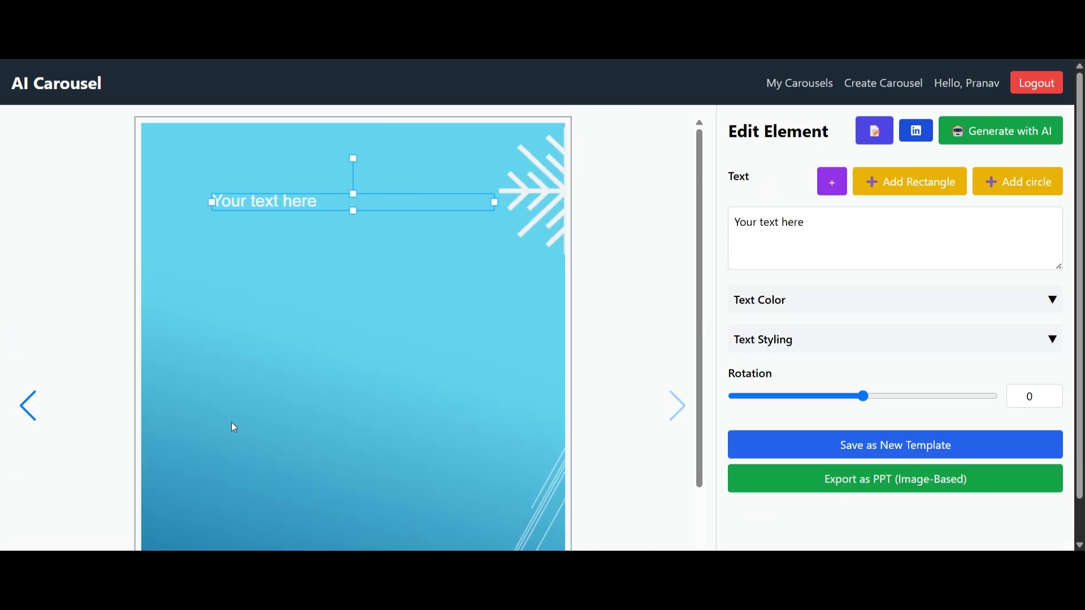
{"action": "left_click", "coordinate": [29, 406]}
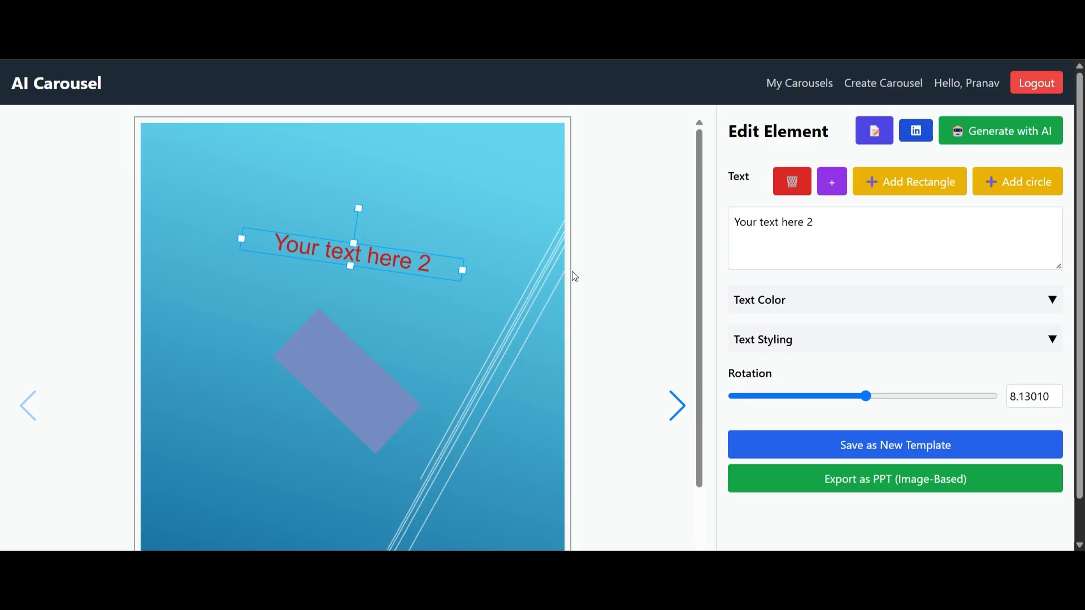
Review the template info and save it with the title "Minimalist Design" and the description "Clean, modern slides with minimal text.".
{"action": "left_click", "coordinate": [873, 135]}
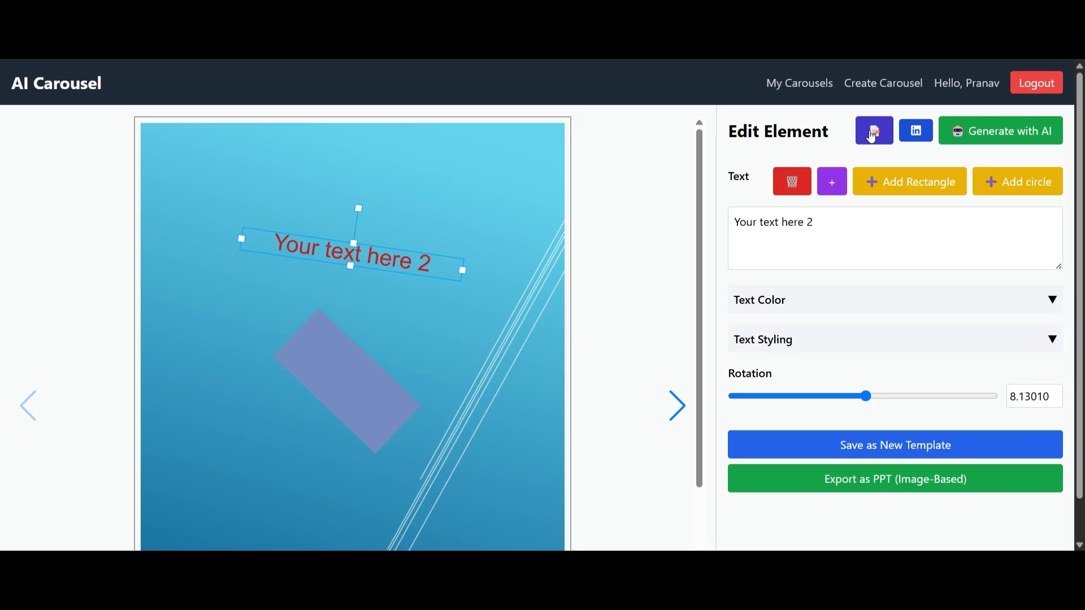
{"action": "left_click", "coordinate": [873, 136]}
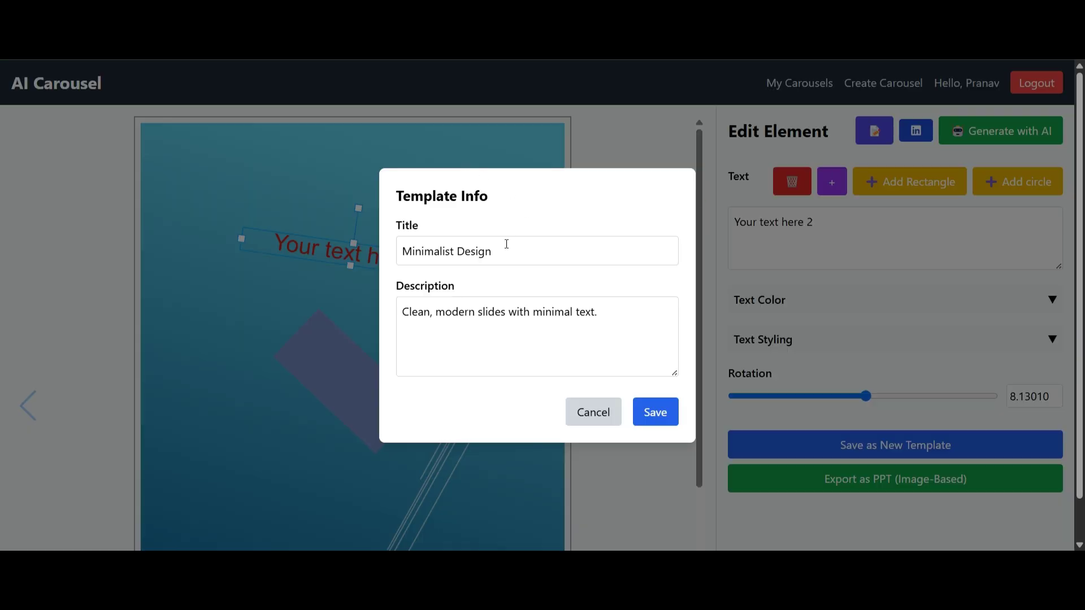
{"action": "left_click_drag", "start_coordinate": [506, 247], "coordinate": [385, 265]}
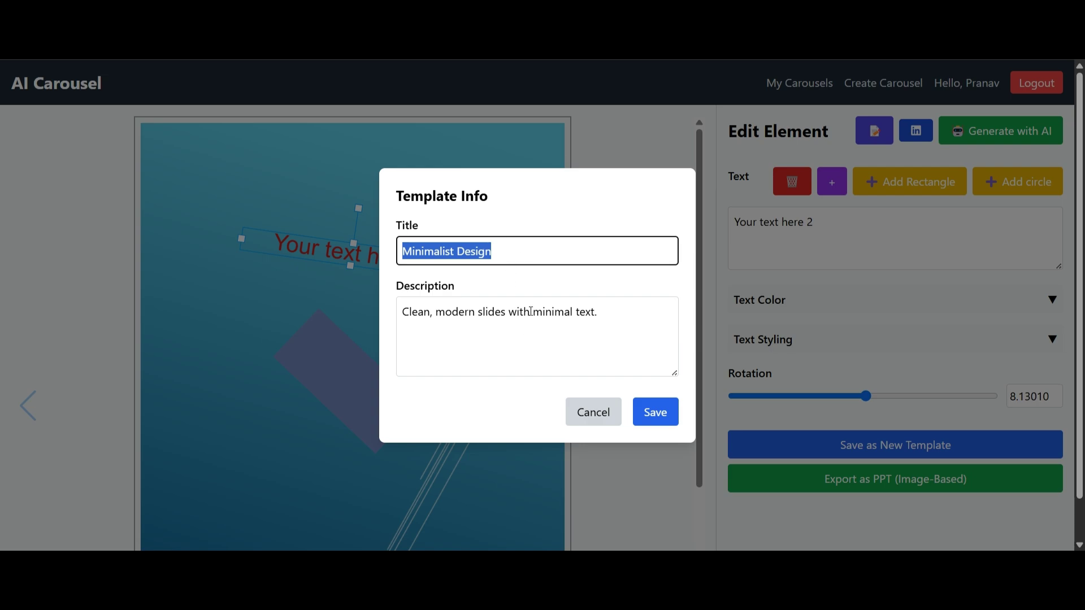
{"action": "left_click", "coordinate": [628, 315]}
{"action": "left_click_drag", "start_coordinate": [628, 315], "coordinate": [398, 328]}
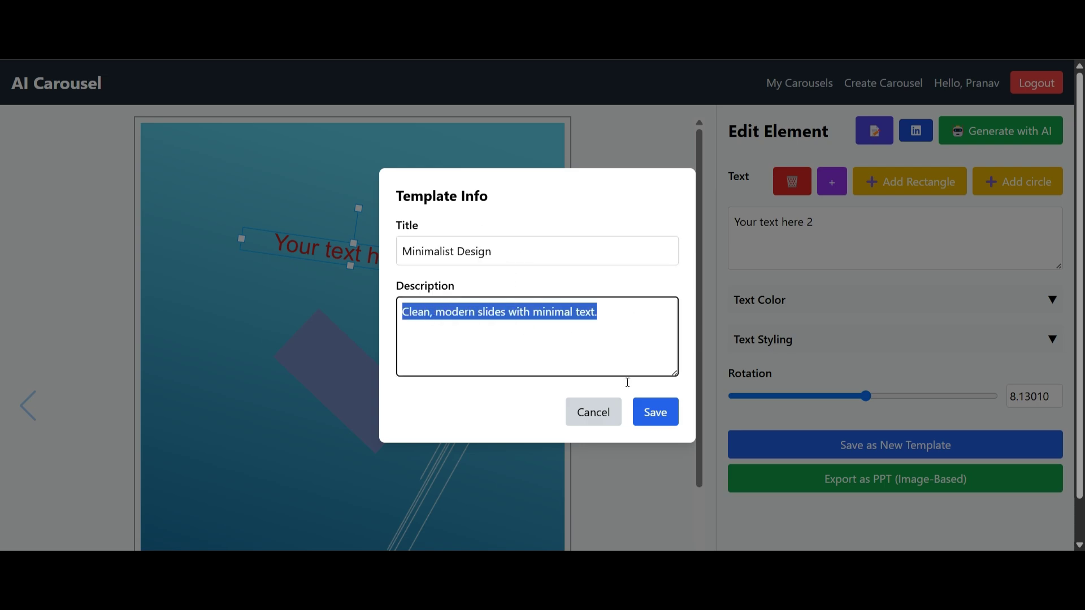
{"action": "left_click", "coordinate": [542, 254]}
{"action": "left_click_drag", "start_coordinate": [532, 254], "coordinate": [398, 259]}
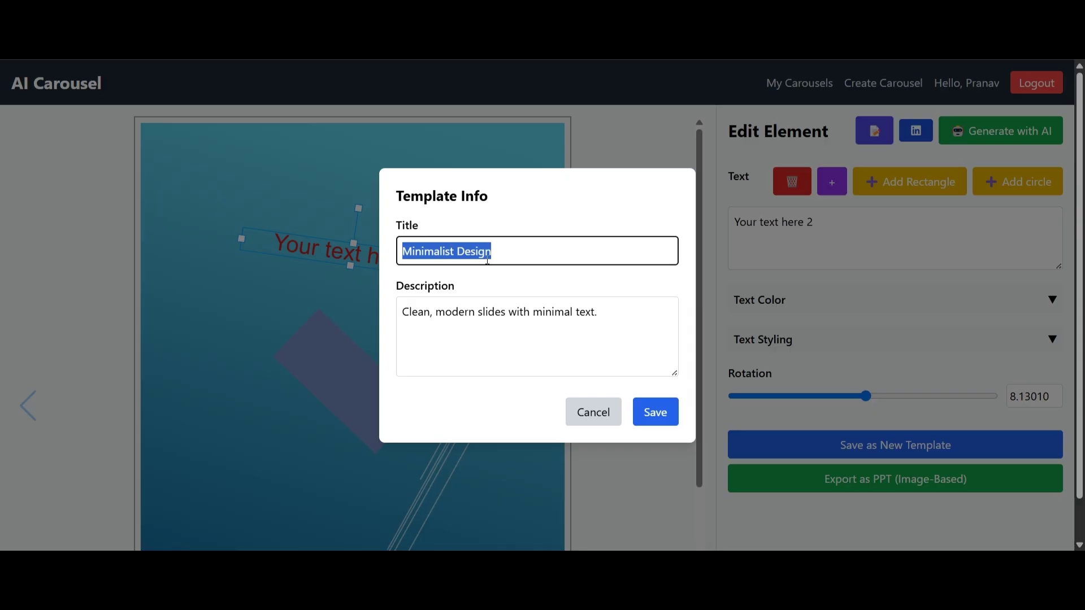
{"action": "left_click_drag", "start_coordinate": [605, 311], "coordinate": [394, 330]}
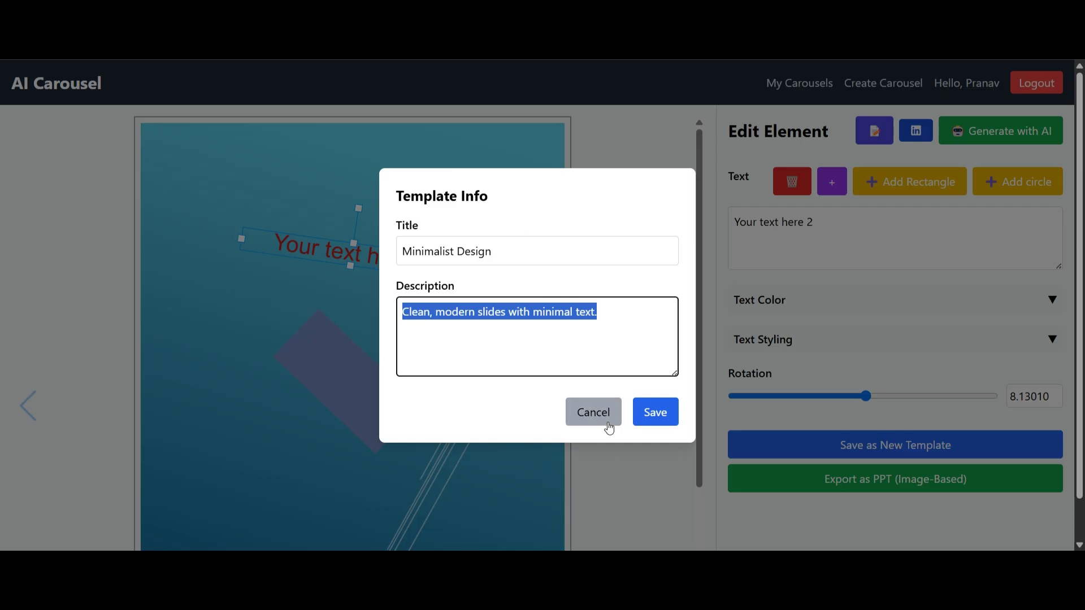
{"action": "left_click", "coordinate": [655, 412]}
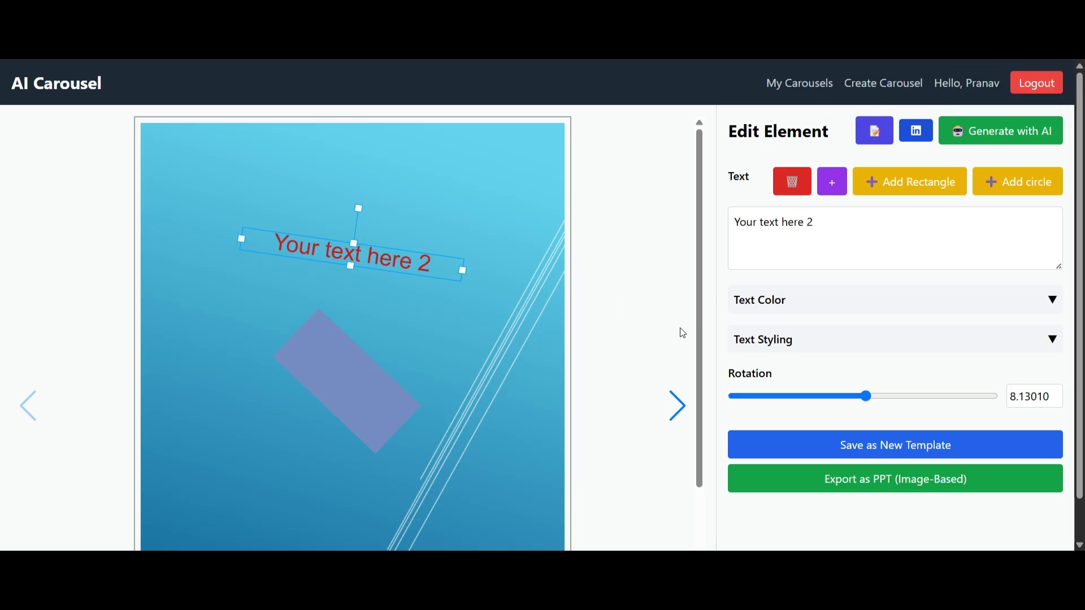
Generate carousel content with AI from the idea "Generate carousel promoting education platform", using the gpt-4o-mini model.
{"action": "left_click", "coordinate": [1022, 136]}
{"action": "left_click", "coordinate": [563, 259]}
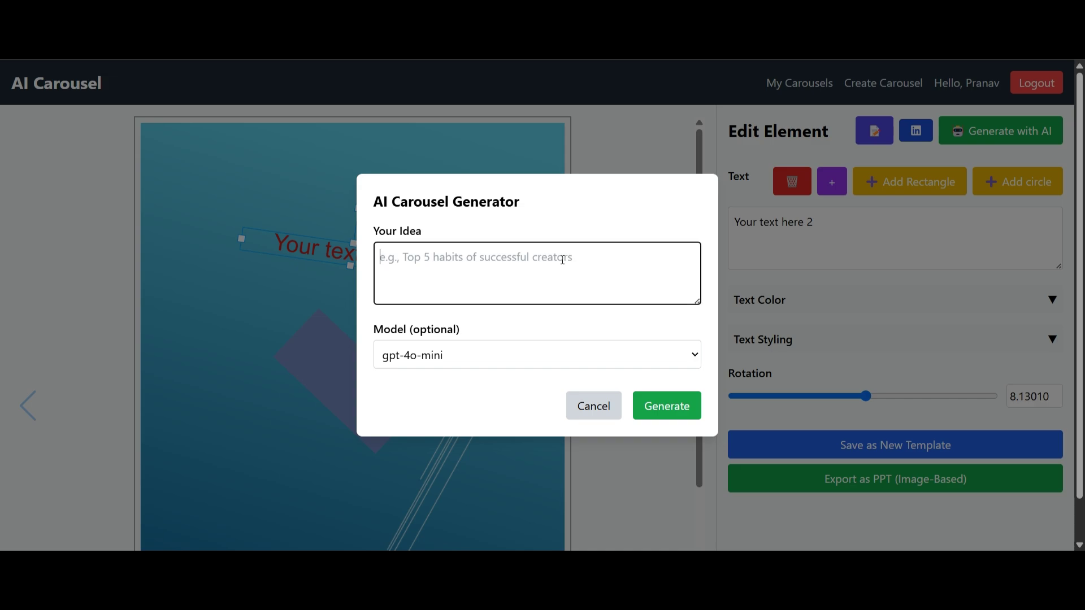
{"action": "type", "text": "Gen"}
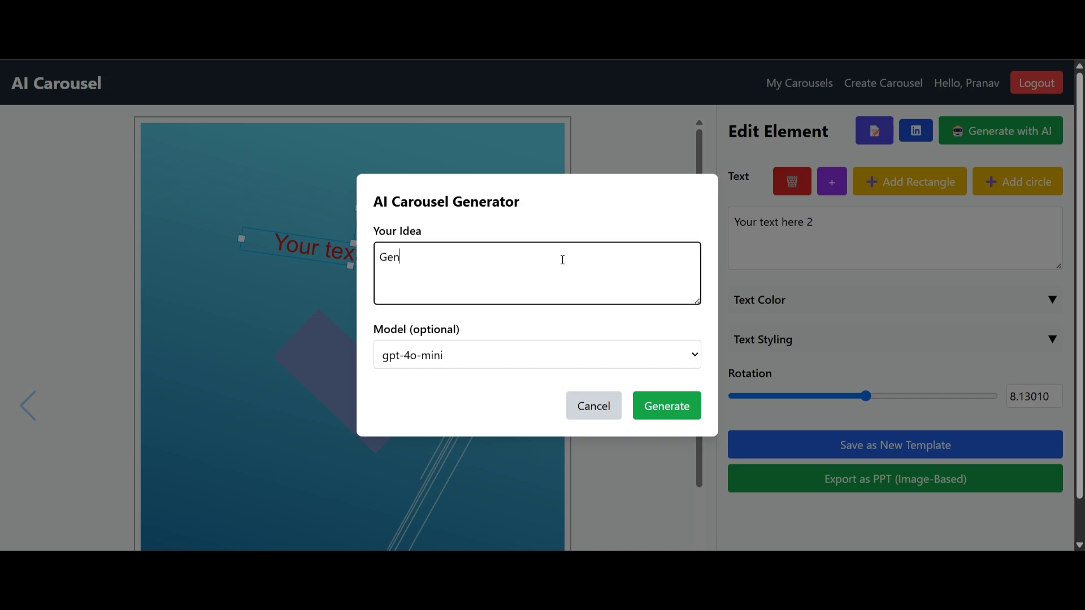
{"action": "type", "text": "erate carousel promo"}
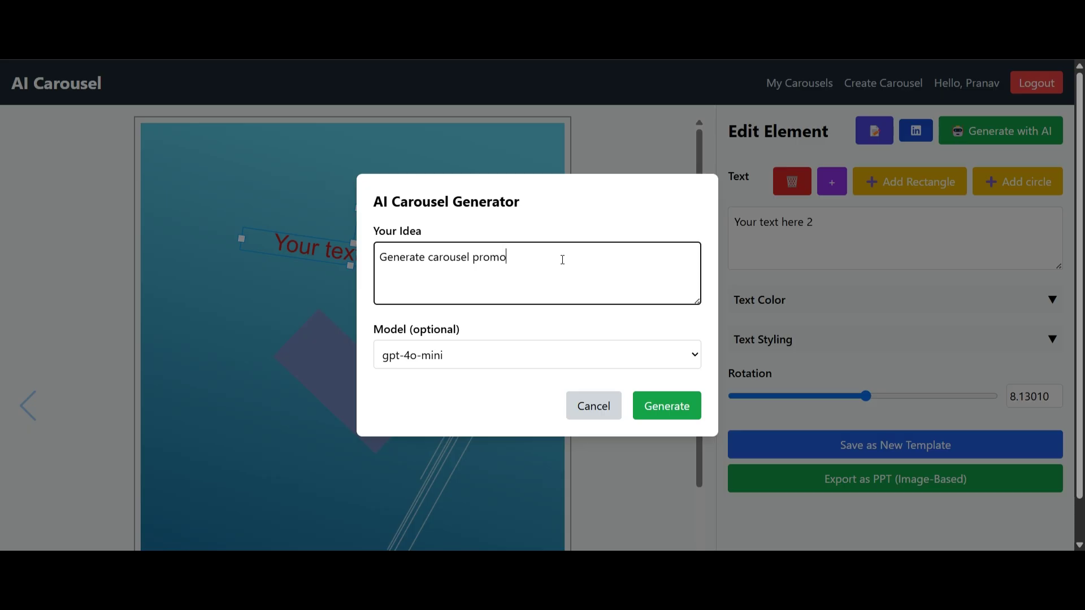
{"action": "type", "text": "ting education platform"}
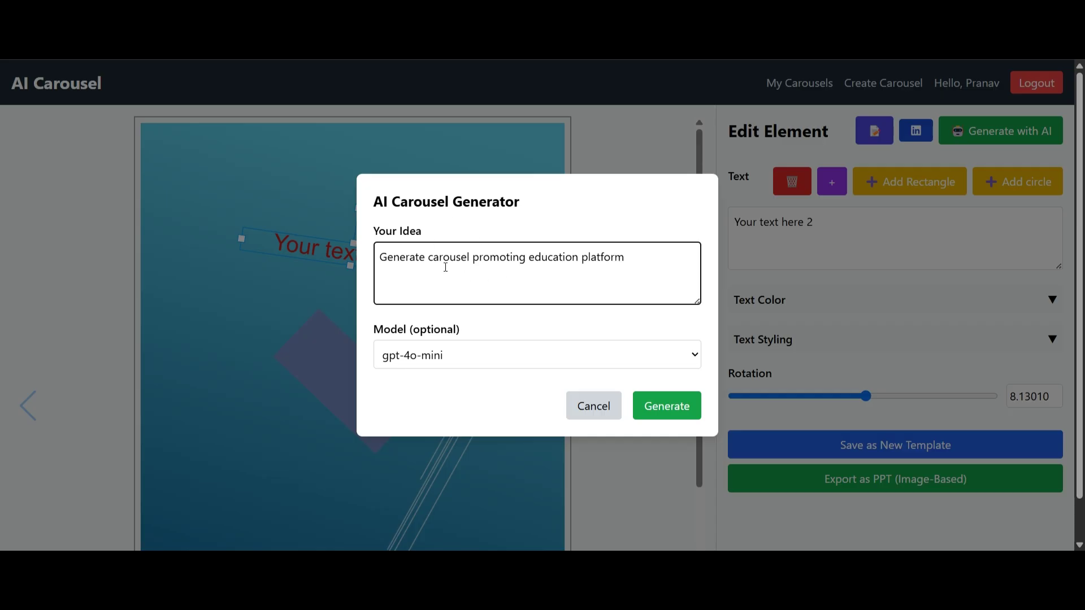
{"action": "left_click", "coordinate": [690, 418]}
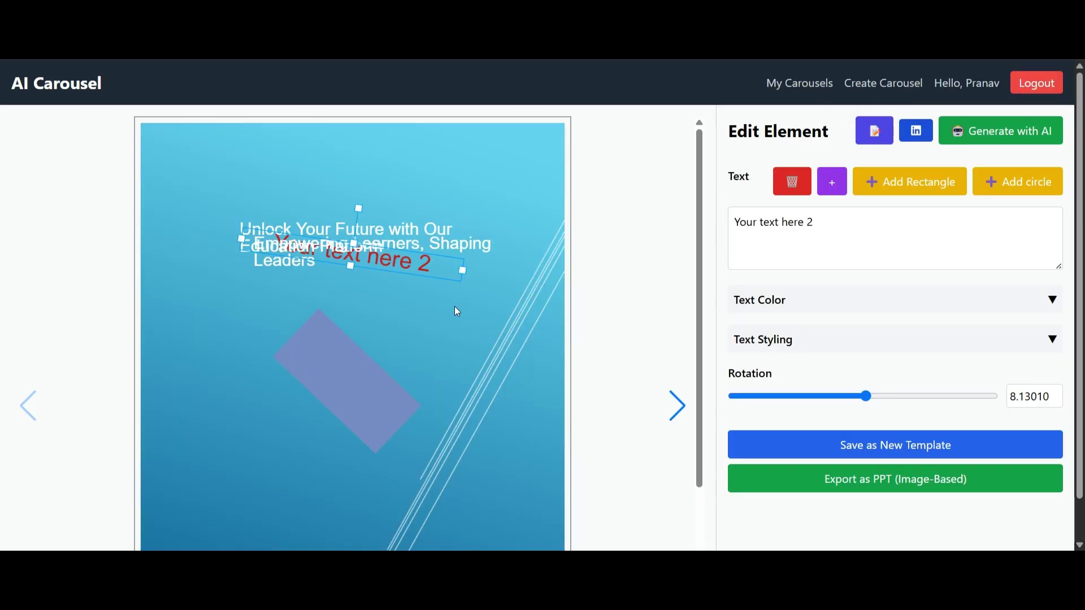
Separate the overlapping texts on the first slide by moving "Empowering Learners, Shaping Leaders" and the red "Your text here 2" down.
{"action": "left_click_drag", "start_coordinate": [425, 270], "coordinate": [421, 356]}
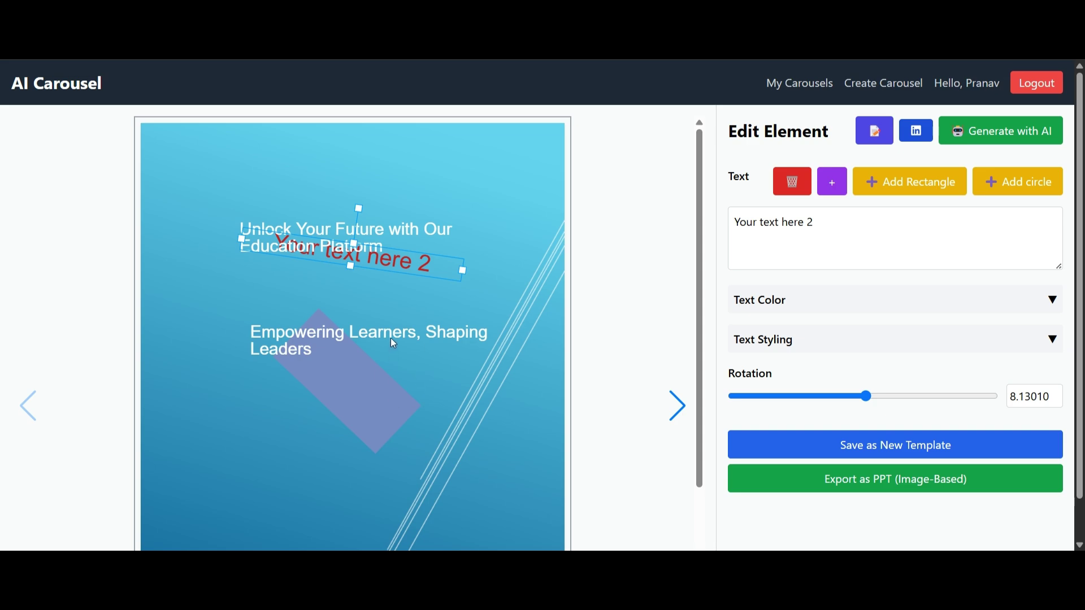
{"action": "left_click_drag", "start_coordinate": [389, 341], "coordinate": [380, 376]}
{"action": "left_click_drag", "start_coordinate": [431, 264], "coordinate": [439, 309]}
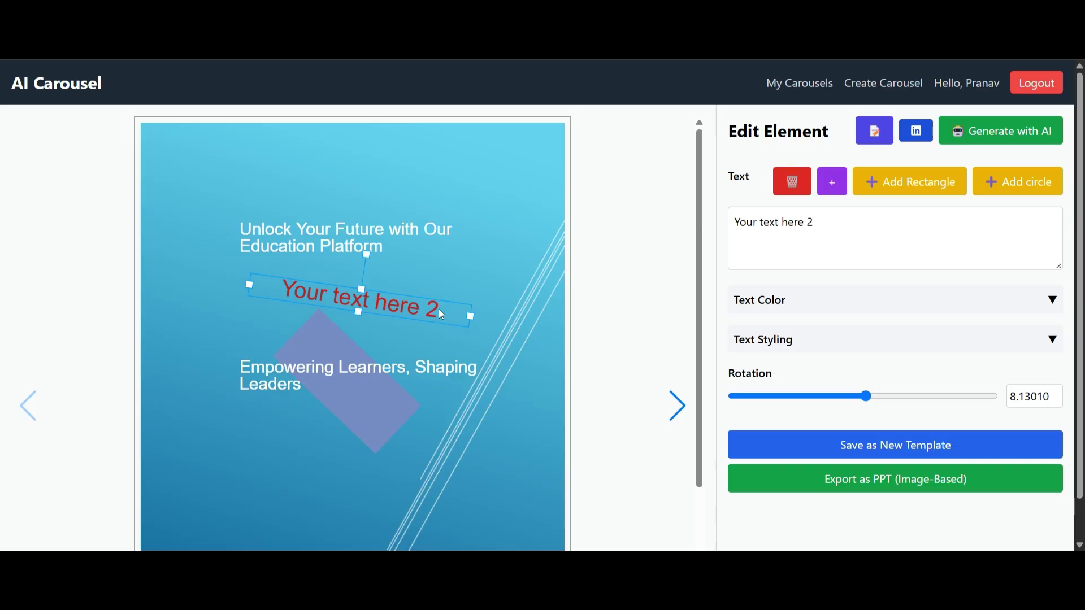
Delete the red "Your text here 2" and the rotated rectangle, and realign the two generated texts on the first slide.
{"action": "left_click", "coordinate": [793, 181]}
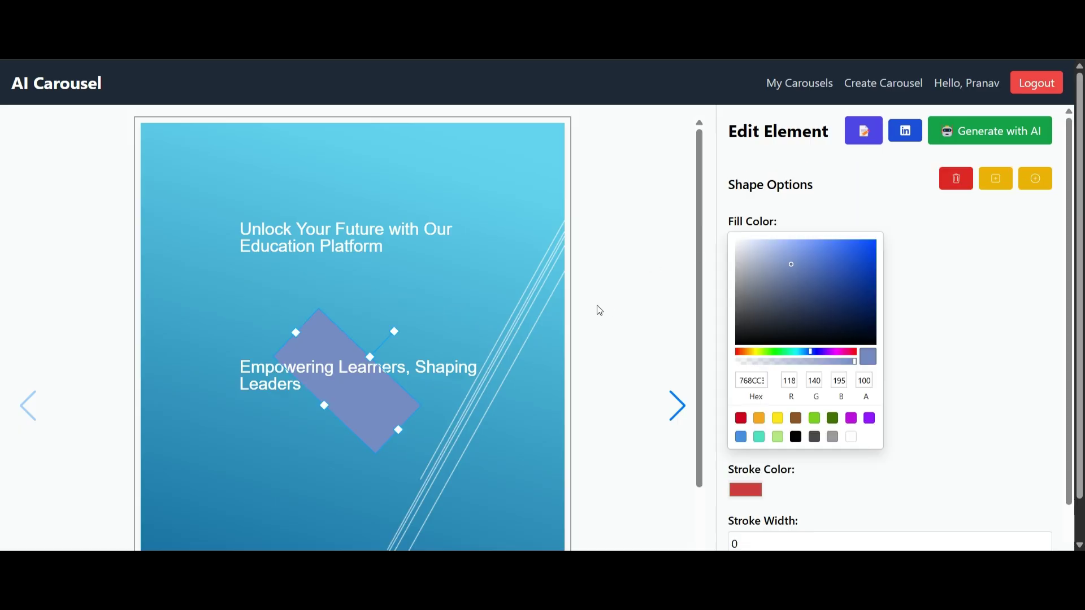
{"action": "left_click", "coordinate": [955, 179]}
{"action": "left_click_drag", "start_coordinate": [371, 253], "coordinate": [355, 272]}
{"action": "left_click_drag", "start_coordinate": [366, 373], "coordinate": [356, 370]}
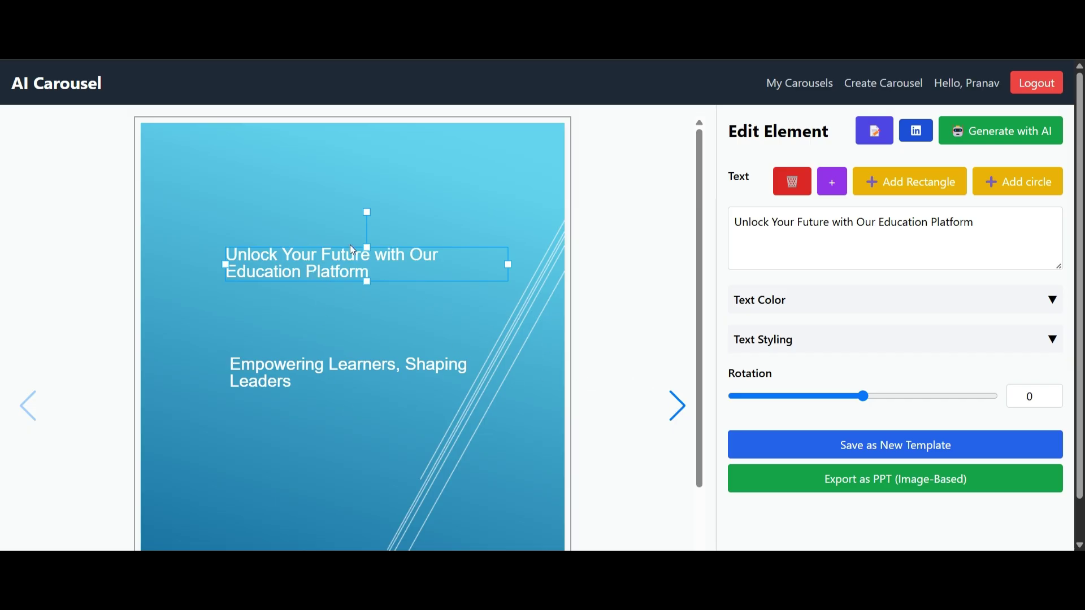
On the second slide, move "Your text here" up and the generated paragraph about a community of knowledge seekers down.
{"action": "left_click", "coordinate": [676, 405]}
{"action": "left_click_drag", "start_coordinate": [326, 204], "coordinate": [318, 164]}
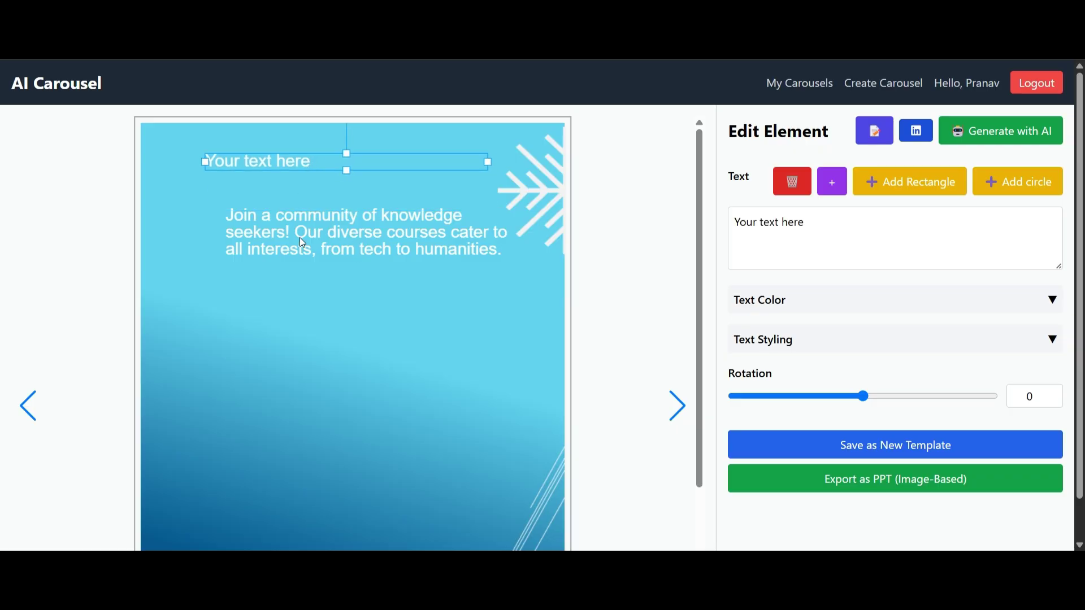
{"action": "left_click_drag", "start_coordinate": [305, 251], "coordinate": [289, 294]}
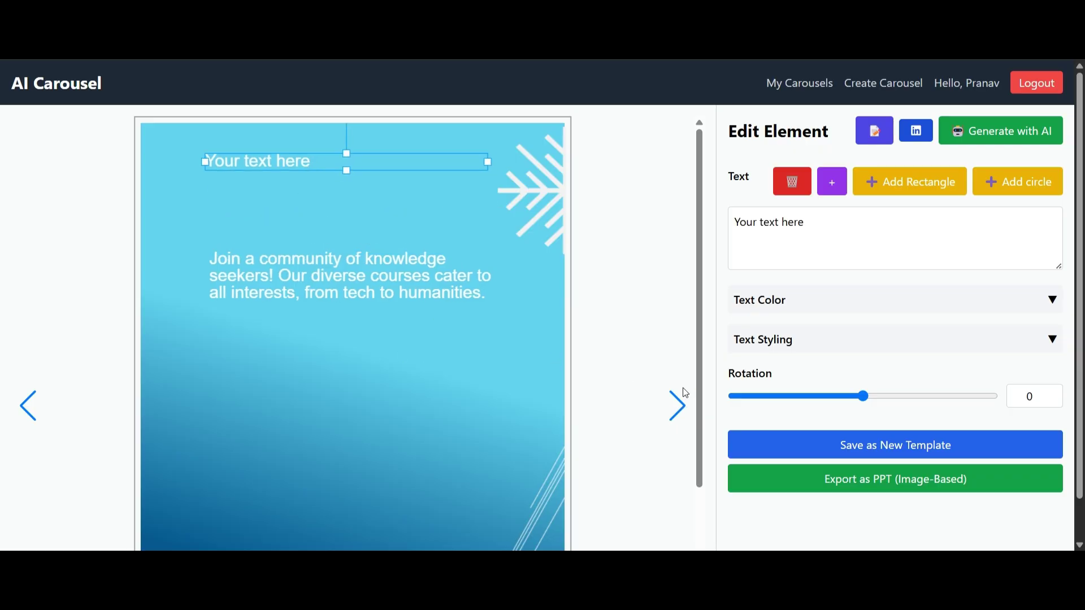
On the third and fourth slides, move the generated paragraph down, clear of the "Your text here" placeholder.
{"action": "left_click", "coordinate": [678, 406]}
{"action": "left_click_drag", "start_coordinate": [313, 251], "coordinate": [304, 316]}
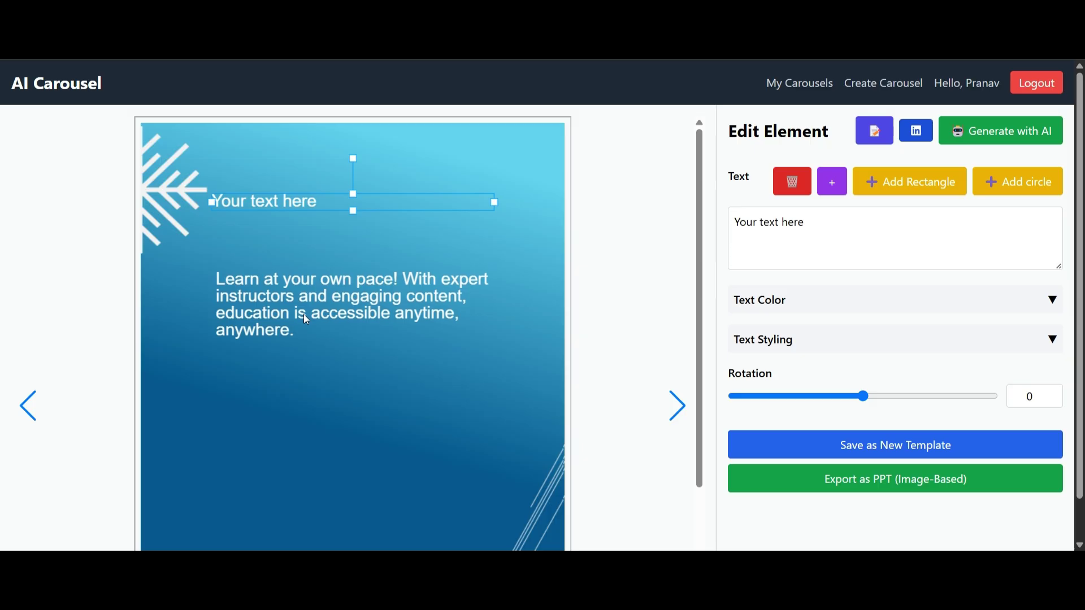
{"action": "left_click", "coordinate": [678, 406]}
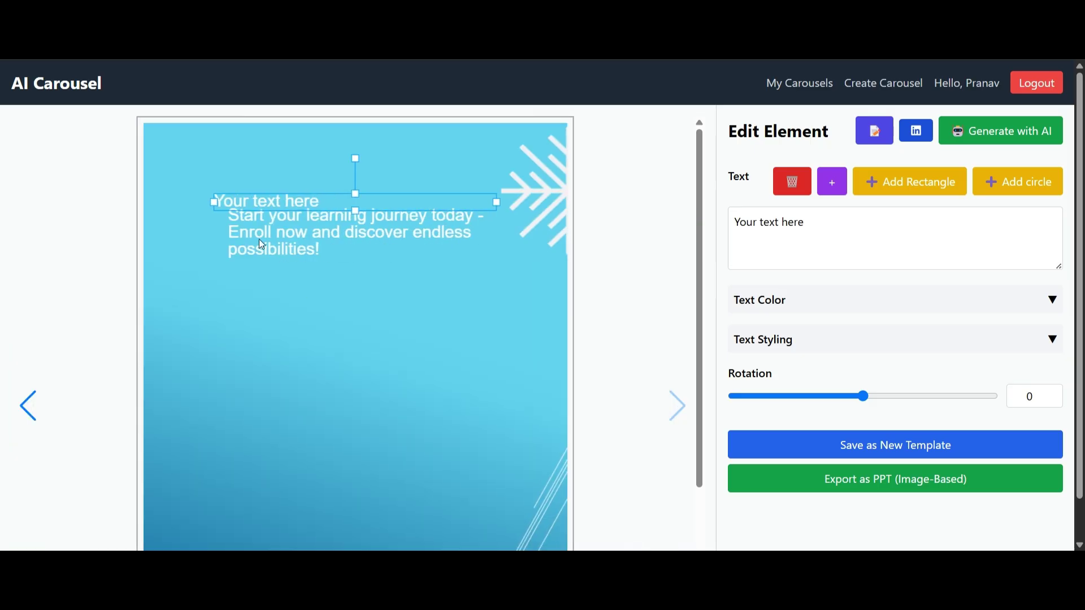
{"action": "left_click_drag", "start_coordinate": [387, 234], "coordinate": [377, 305]}
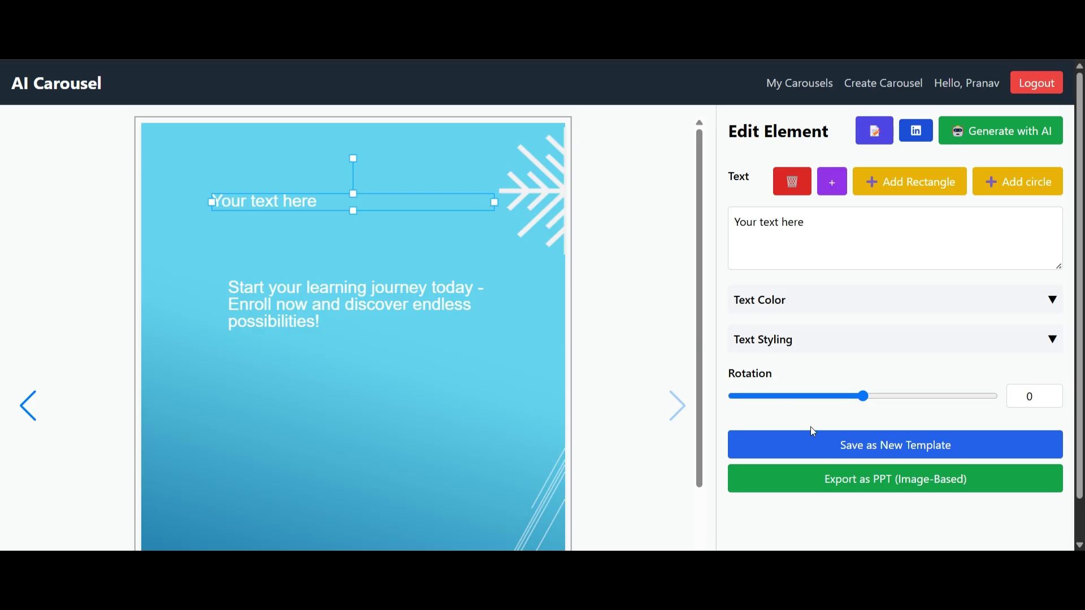
Save the edited carousel as a new template and export it as an image-based PPT.
{"action": "left_click", "coordinate": [819, 442]}
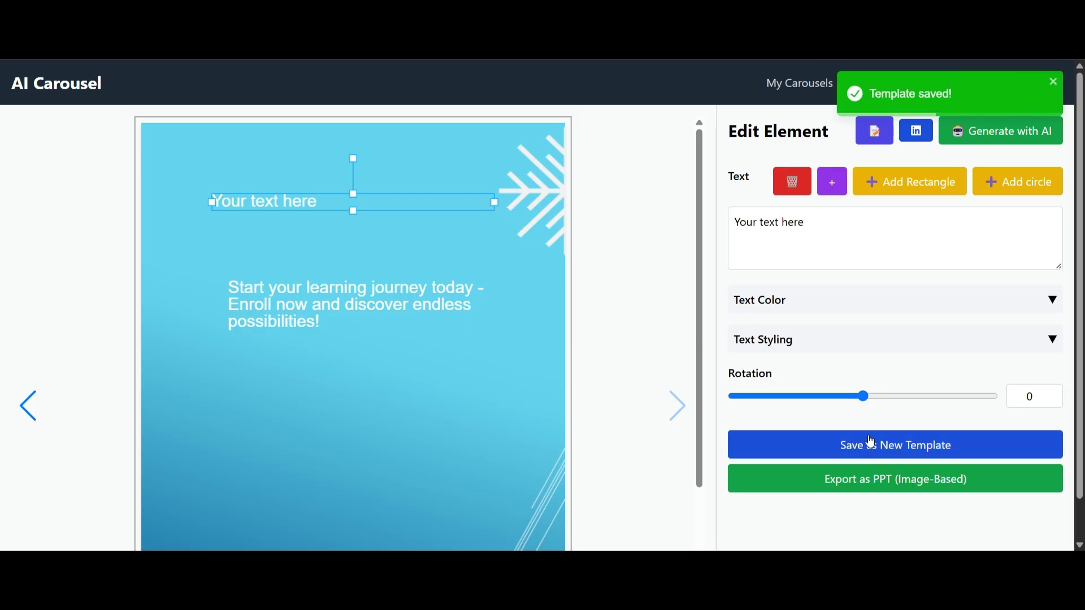
{"action": "left_click", "coordinate": [945, 480]}
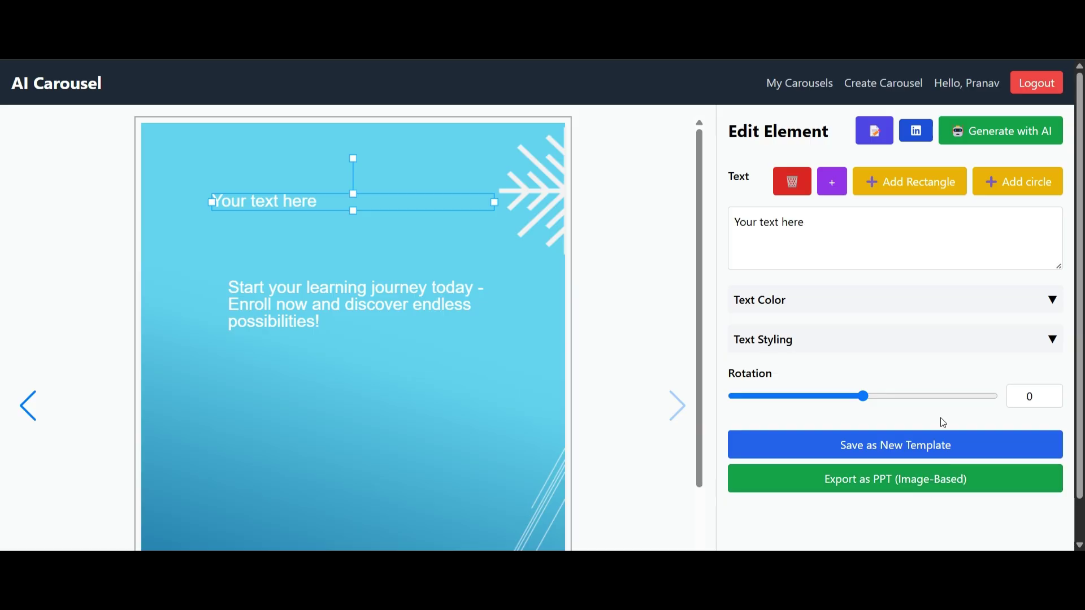
Post the template to LinkedIn, confirm the post and dismiss the notification.
{"action": "left_click", "coordinate": [923, 141]}
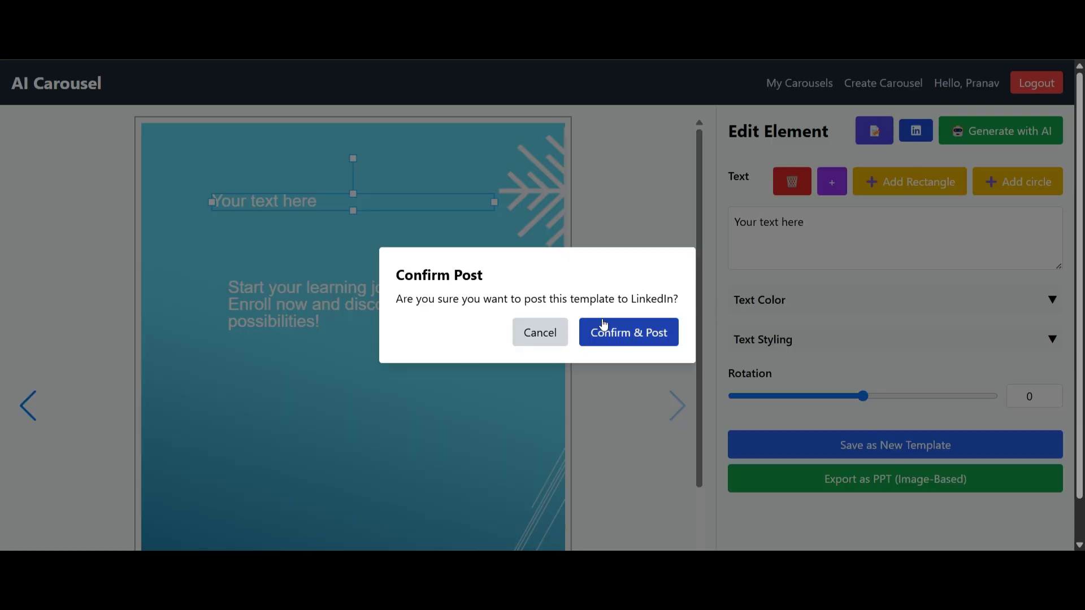
{"action": "left_click", "coordinate": [640, 345]}
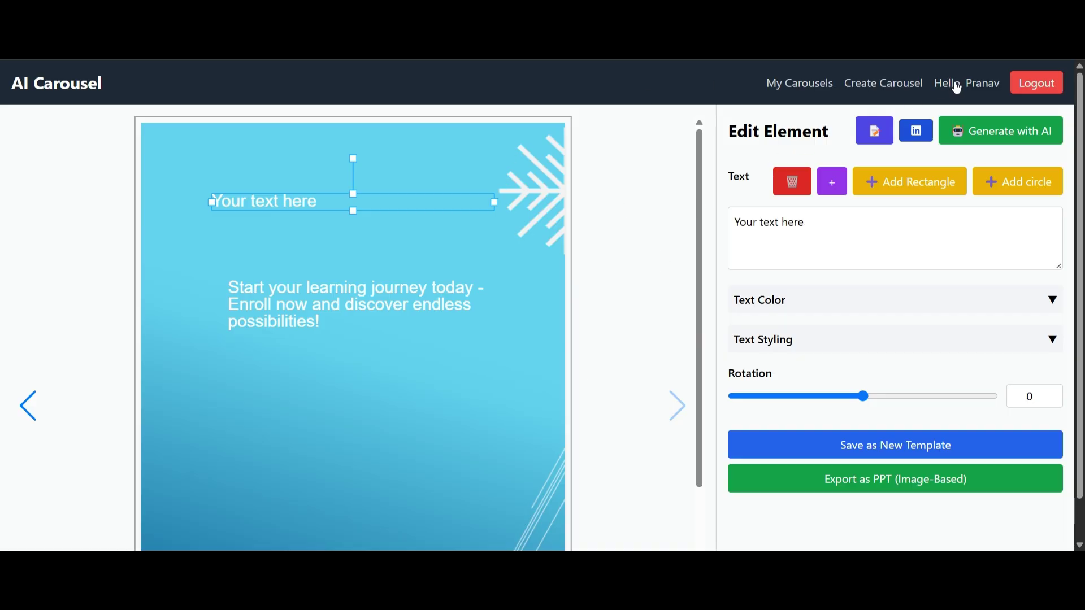
{"action": "left_click", "coordinate": [1052, 83]}
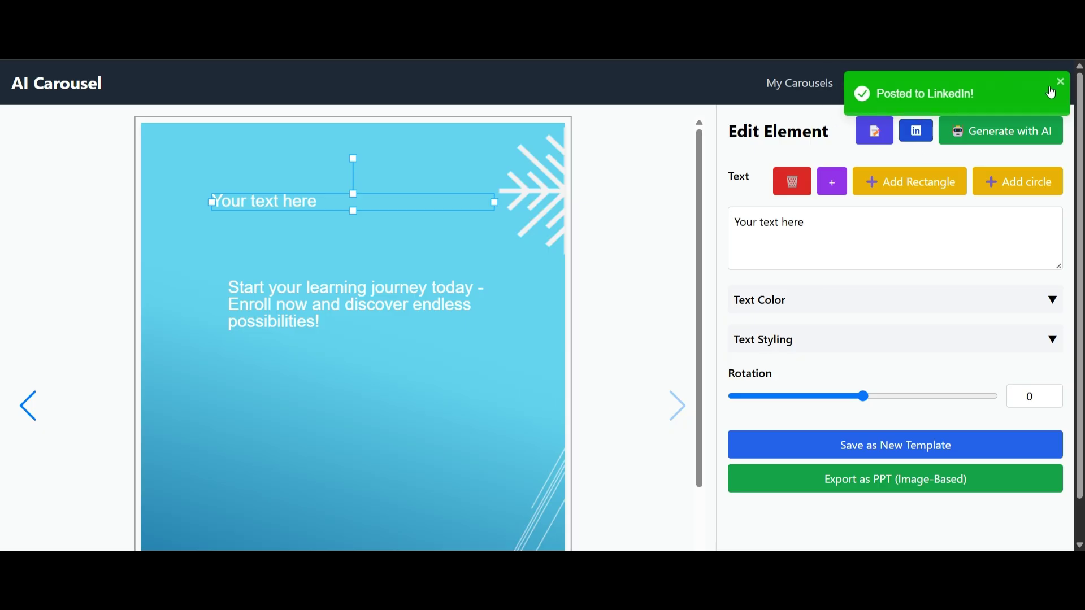
Open the account's profile page with its profile info and social connections.
{"action": "left_click", "coordinate": [990, 93]}
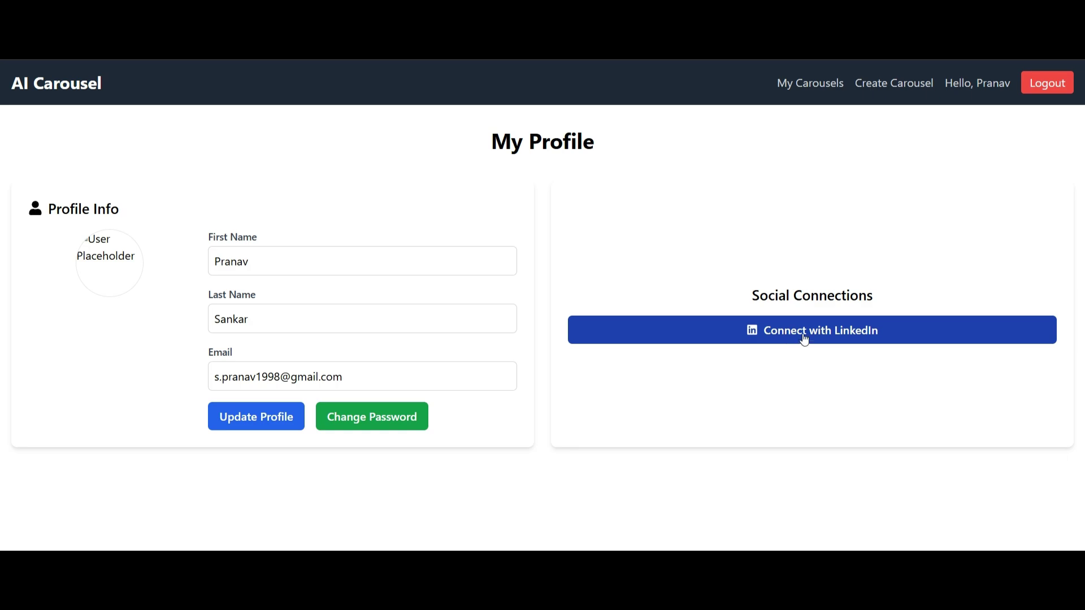